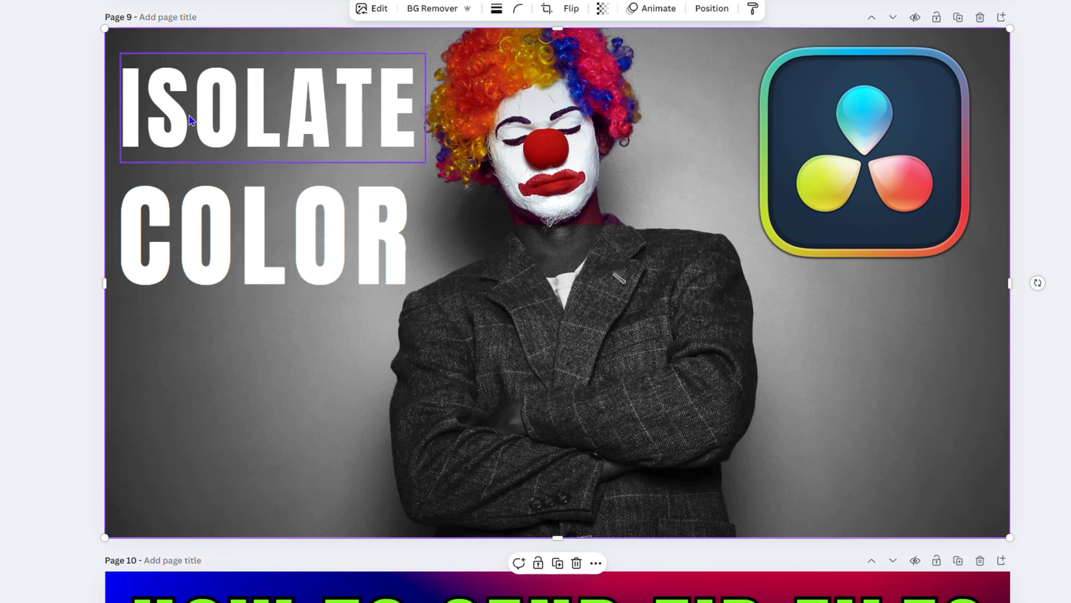
{"action": "left_click", "coordinate": [314, 286]}
{"action": "left_click", "coordinate": [278, 110]}
{"action": "left_click", "coordinate": [301, 246]}
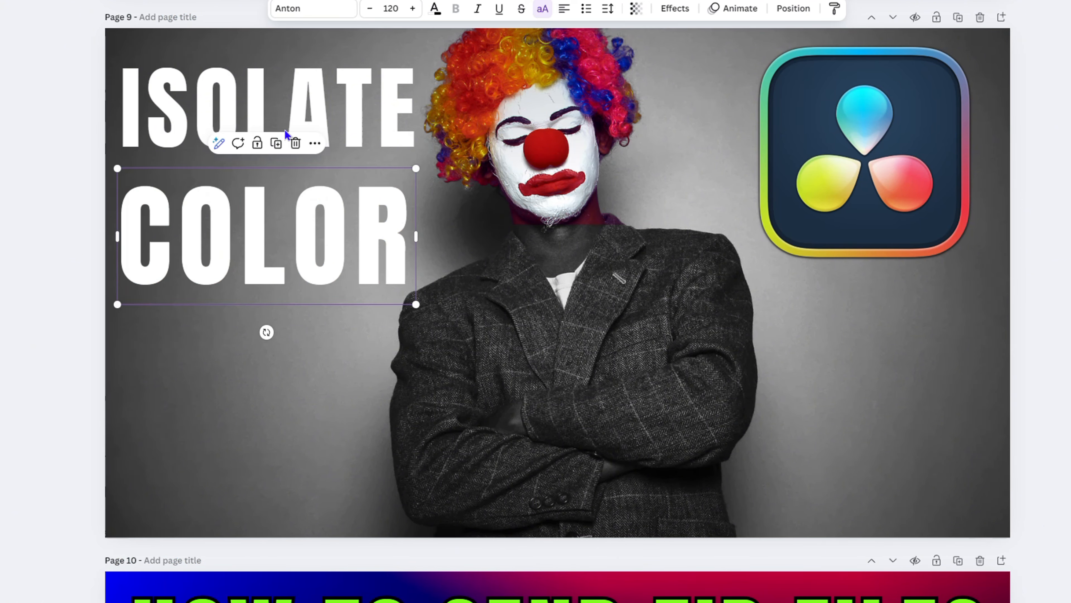
{"action": "left_click", "coordinate": [303, 97]}
{"action": "left_click", "coordinate": [306, 239]}
{"action": "left_click", "coordinate": [256, 120]}
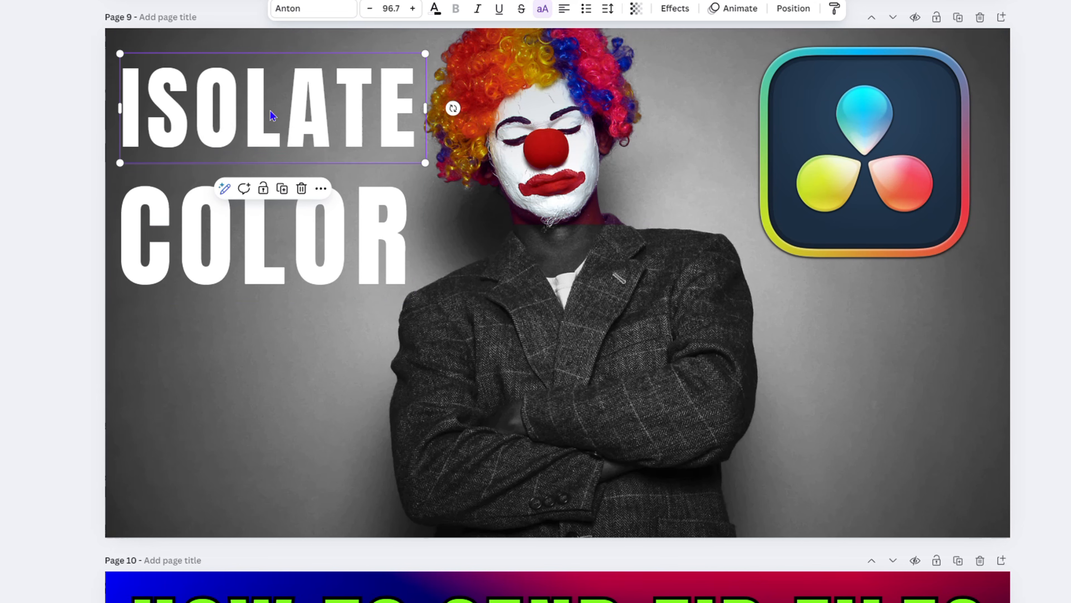
{"action": "left_click", "coordinate": [290, 215]}
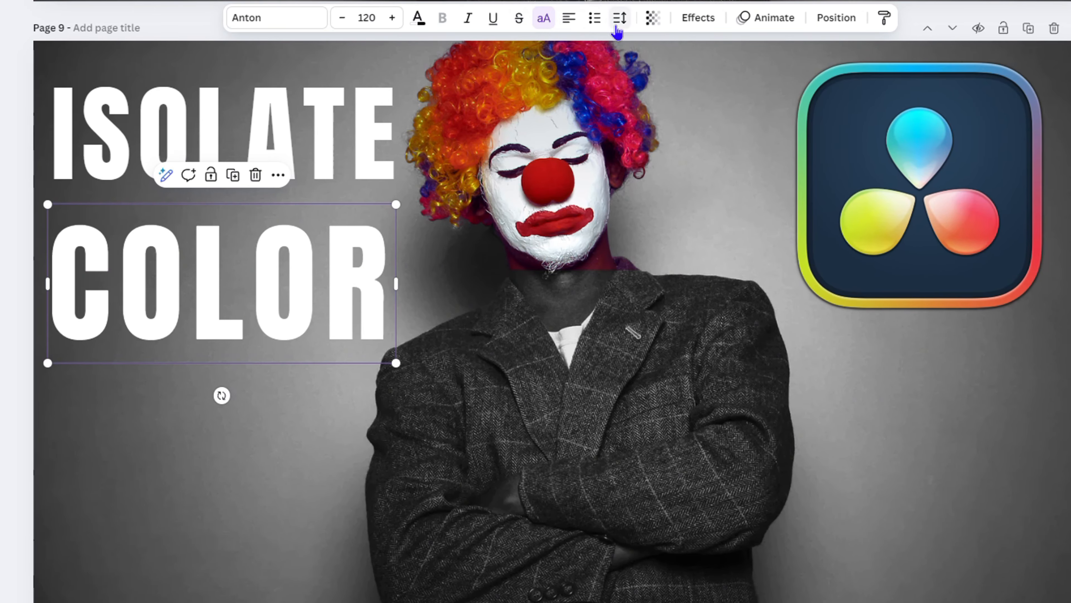
{"action": "left_click", "coordinate": [235, 461]}
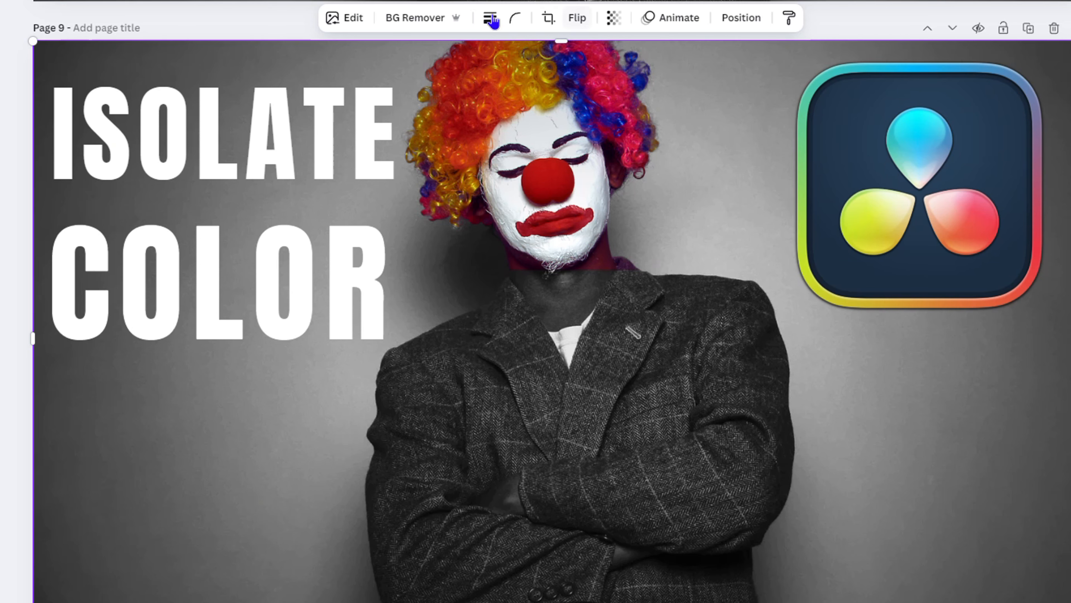
Step: Apply the Shadow text effect to the word COLOR and set the shadow color to black
{"action": "left_click", "coordinate": [259, 274]}
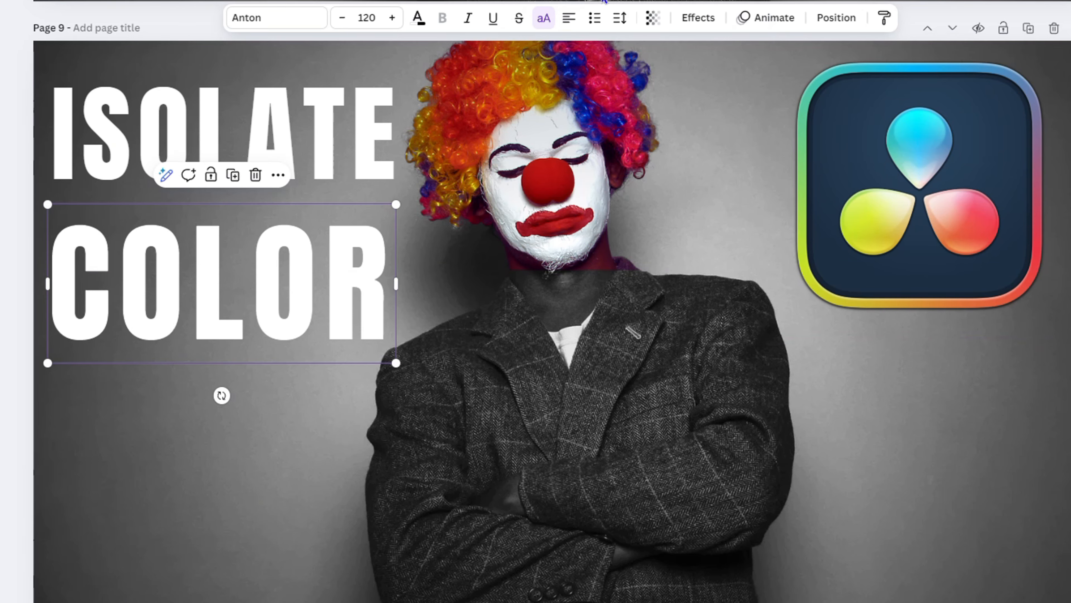
{"action": "left_click", "coordinate": [702, 23]}
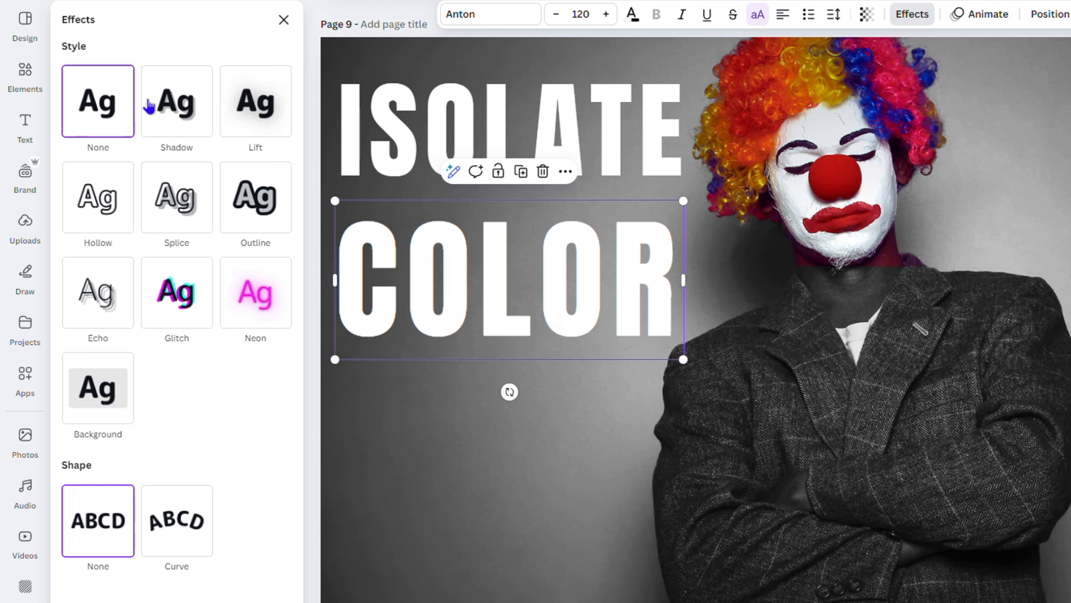
{"action": "left_click", "coordinate": [188, 122]}
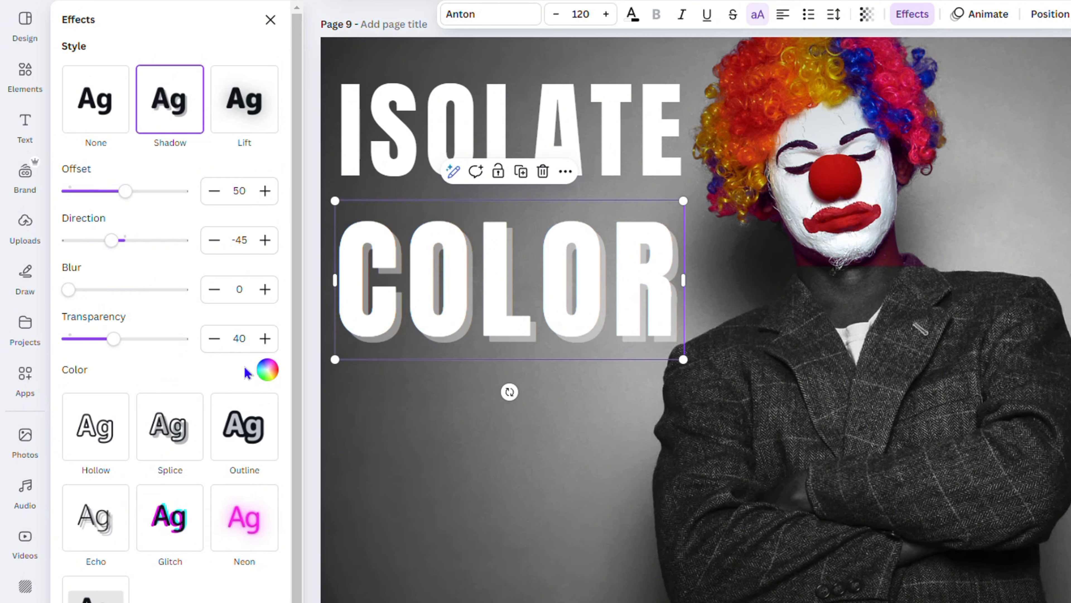
{"action": "left_click", "coordinate": [269, 374]}
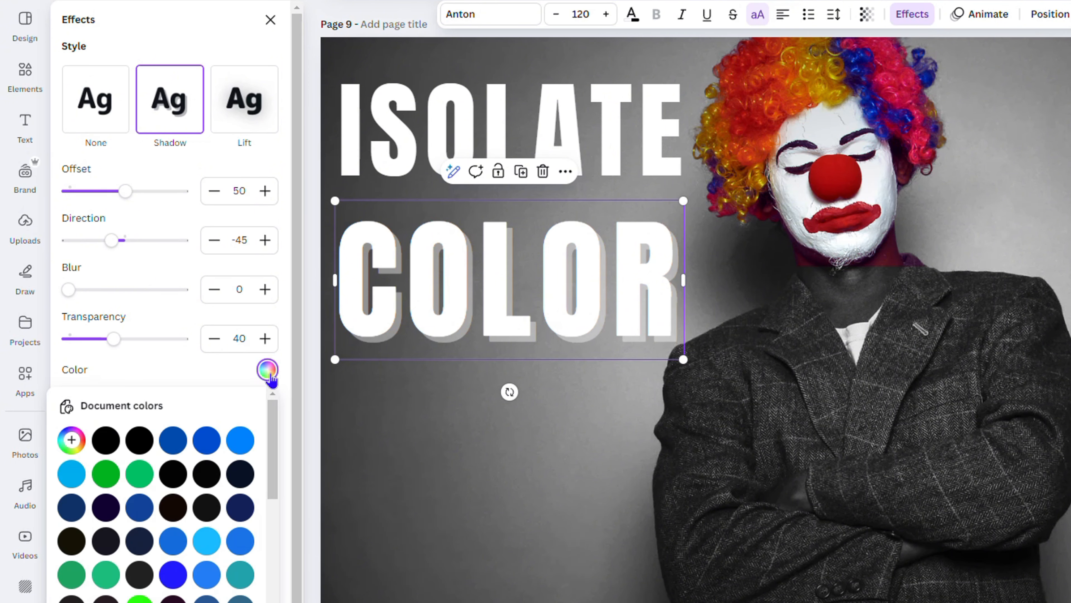
{"action": "left_click", "coordinate": [105, 441]}
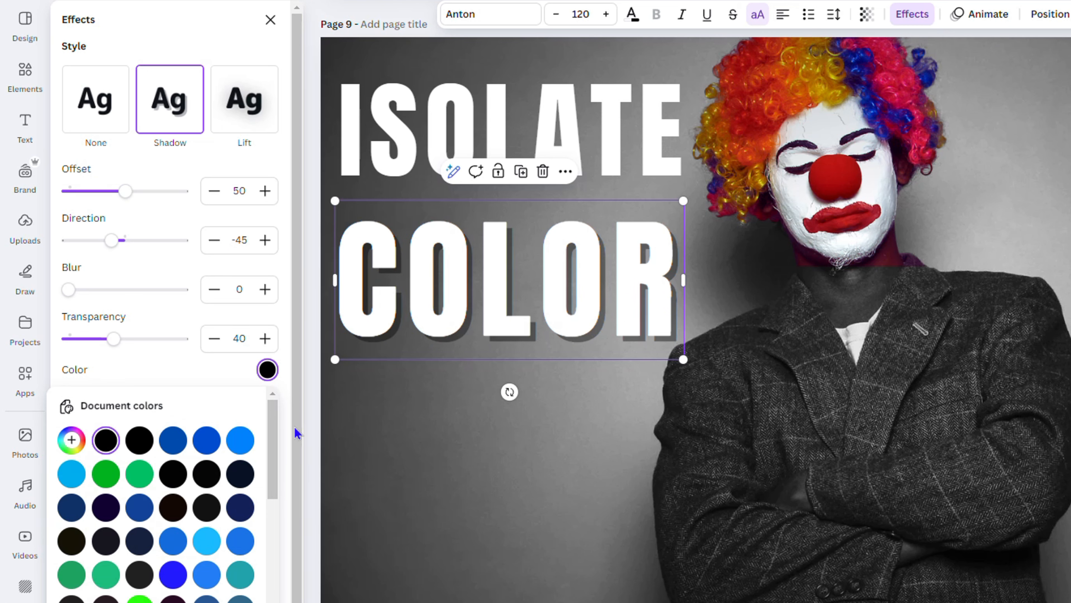
{"action": "left_click", "coordinate": [139, 598]}
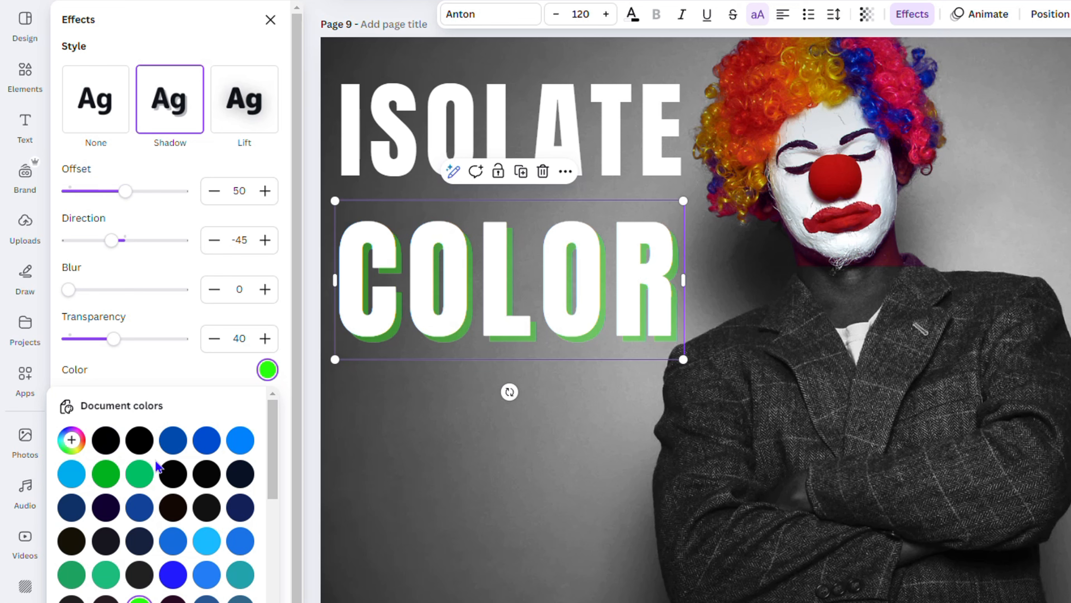
{"action": "left_click", "coordinate": [107, 441]}
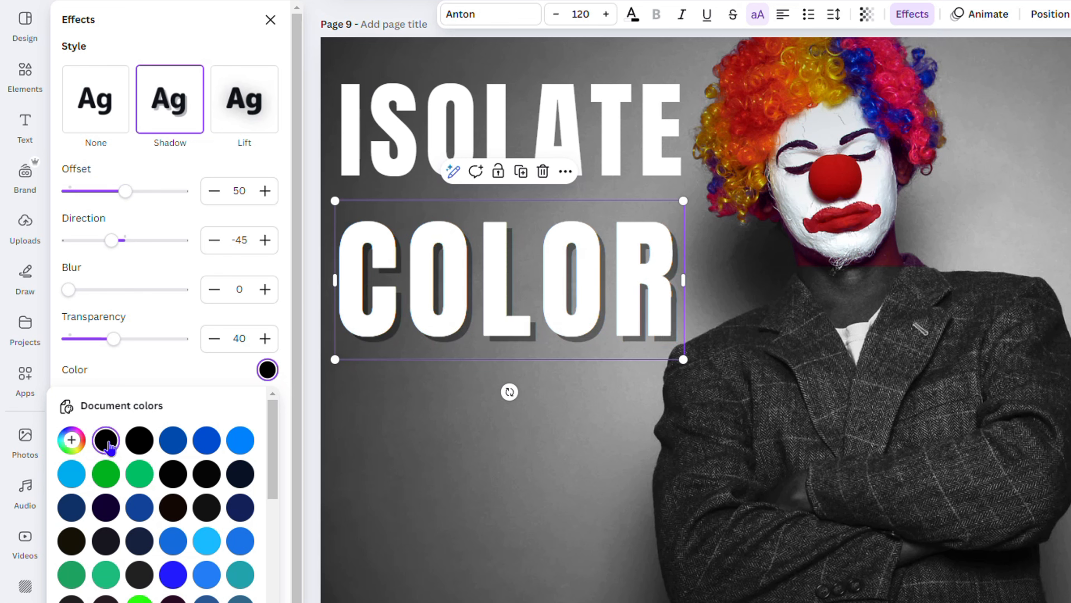
Step: Set the COLOR text shadow's transparency to 78 and its blur to 69
{"action": "scroll", "coordinate": [109, 447], "scroll_direction": "down", "scroll_amount": 2}
{"action": "left_click", "coordinate": [113, 339]}
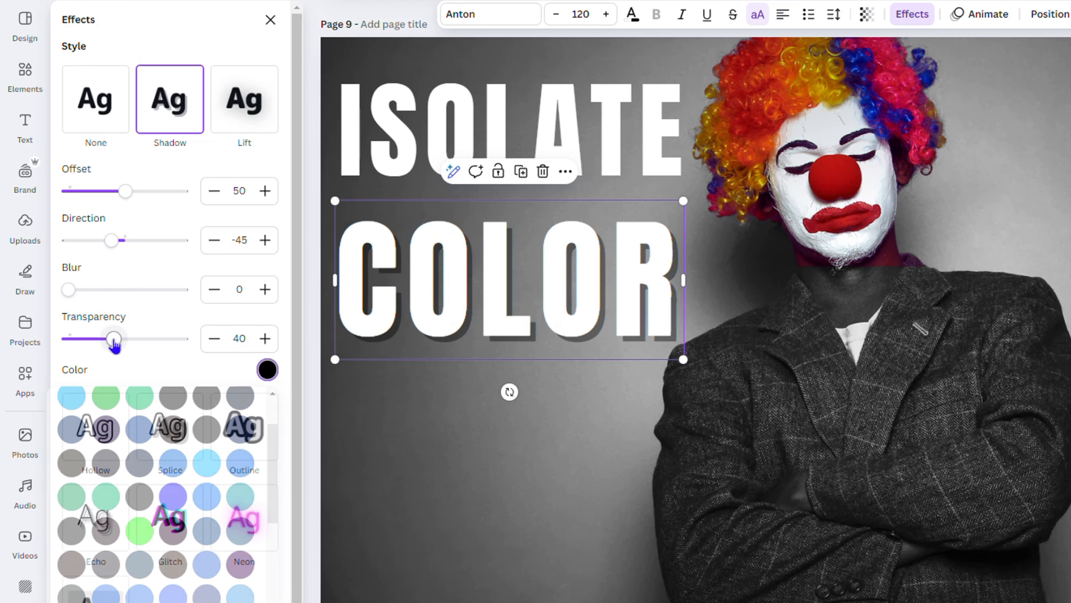
{"action": "left_click_drag", "start_coordinate": [114, 342], "coordinate": [159, 359]}
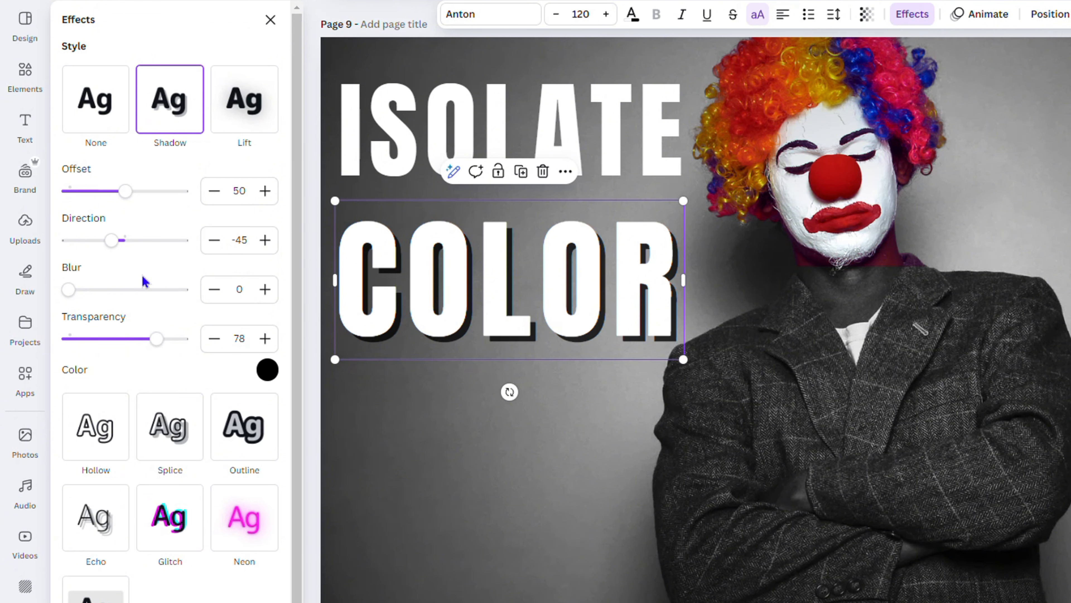
{"action": "mouse_move", "coordinate": [68, 290]}
{"action": "left_mouse_down"}
{"action": "mouse_move", "coordinate": [121, 299]}
{"action": "mouse_move", "coordinate": [80, 296]}
{"action": "left_mouse_up"}
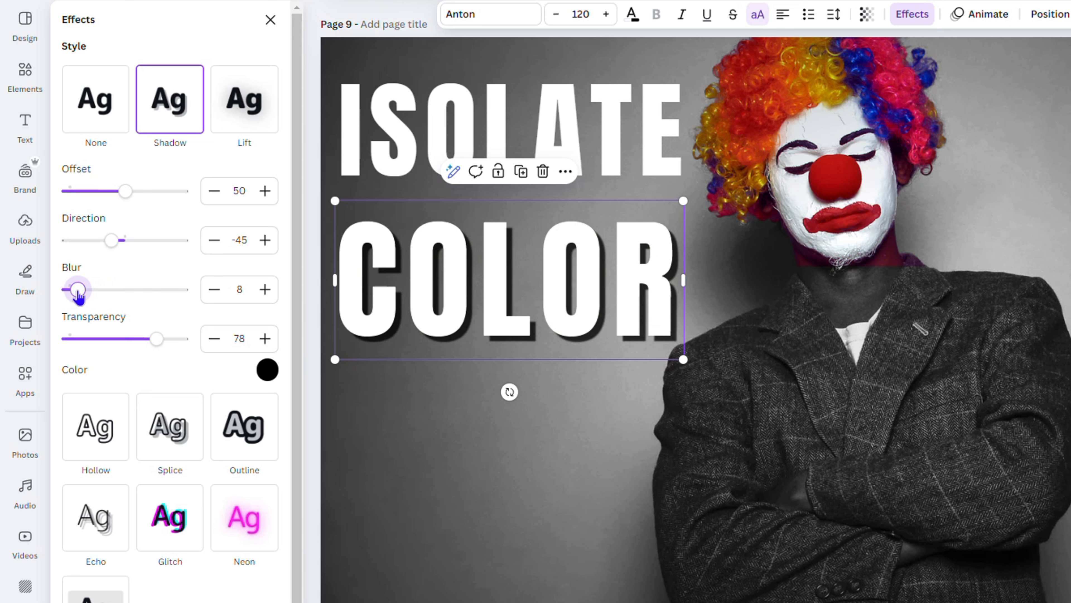
{"action": "left_click_drag", "start_coordinate": [79, 295], "coordinate": [149, 313]}
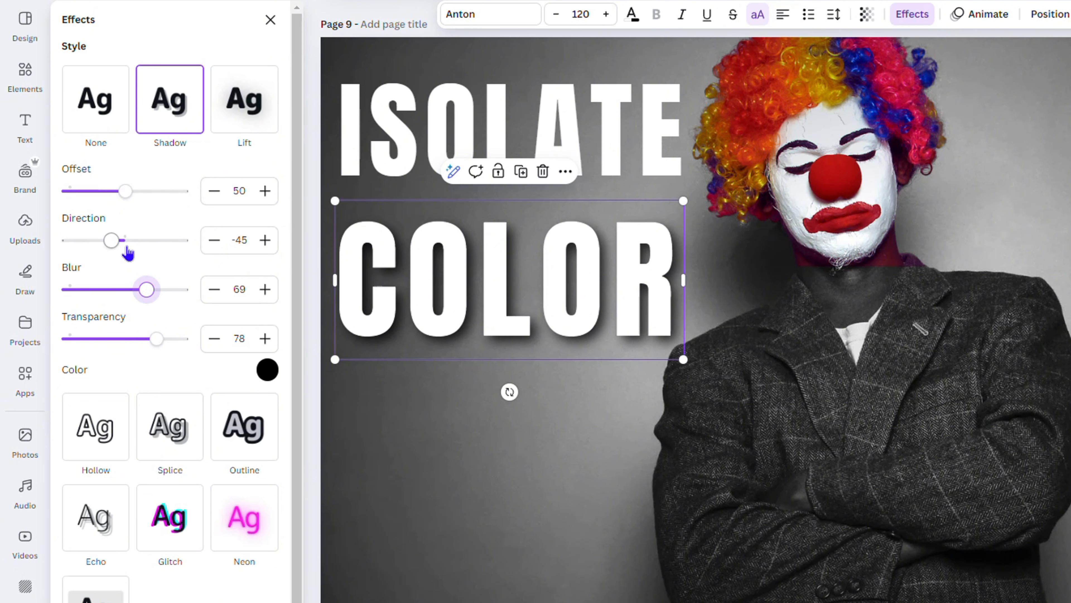
Step: Increase the COLOR text shadow's offset and adjust its direction so it falls toward the lower right
{"action": "left_click_drag", "start_coordinate": [112, 241], "coordinate": [157, 267]}
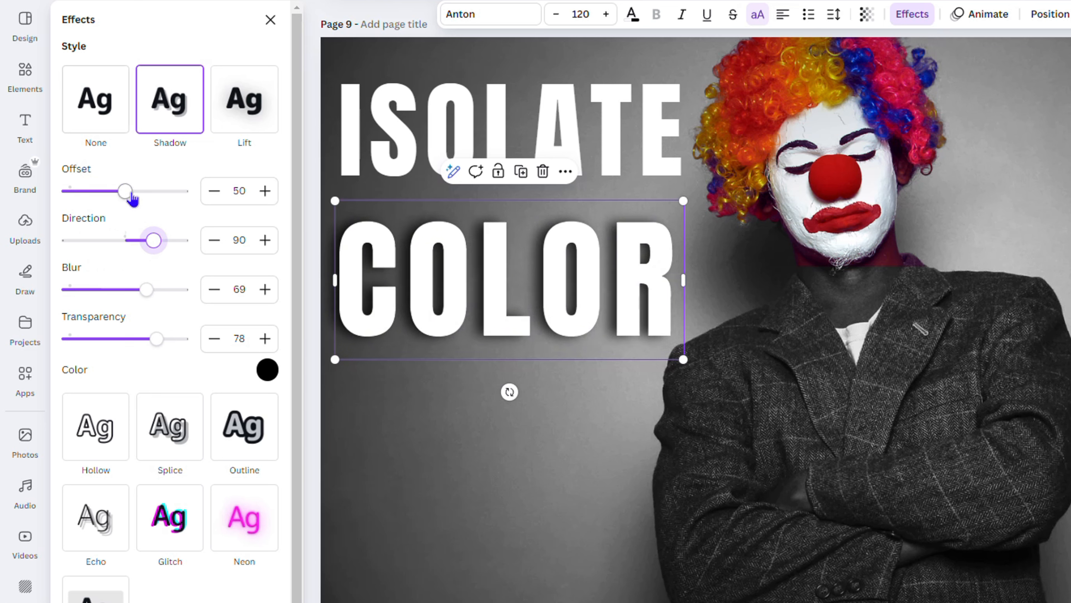
{"action": "left_click_drag", "start_coordinate": [125, 191], "coordinate": [161, 210]}
{"action": "left_click_drag", "start_coordinate": [155, 248], "coordinate": [105, 248]}
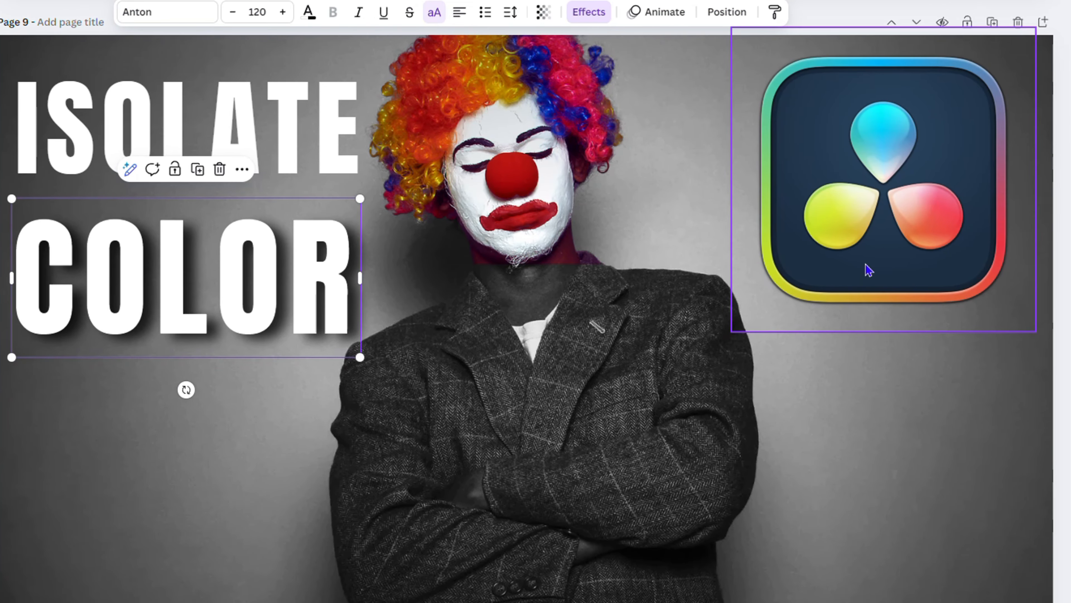
Step: Apply the Glow shadow effect to the DaVinci Resolve logo image
{"action": "left_click", "coordinate": [921, 273]}
{"action": "left_click", "coordinate": [764, 491]}
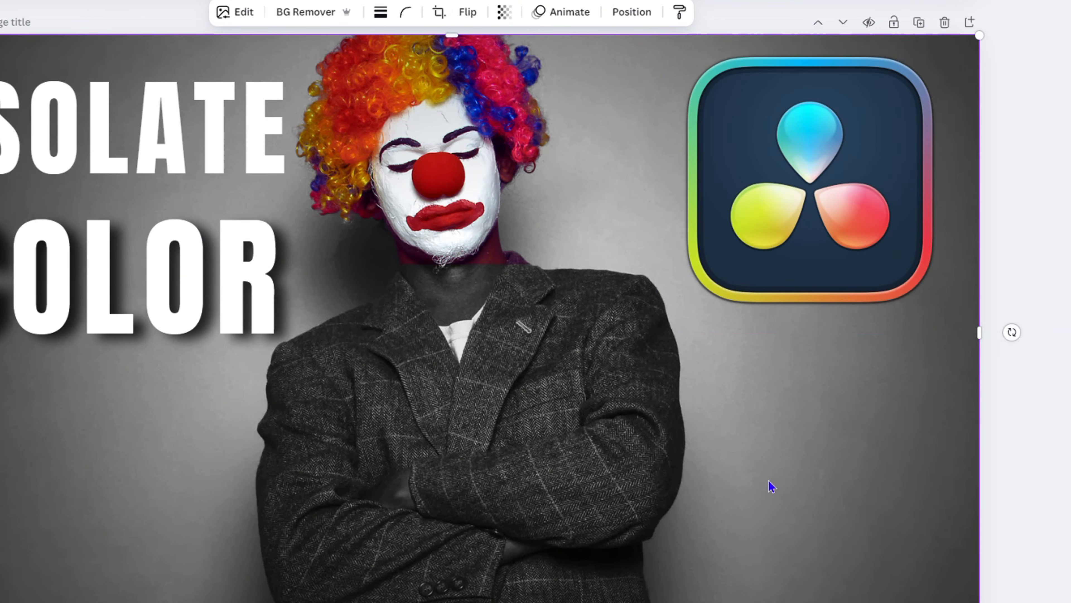
{"action": "left_click", "coordinate": [789, 231]}
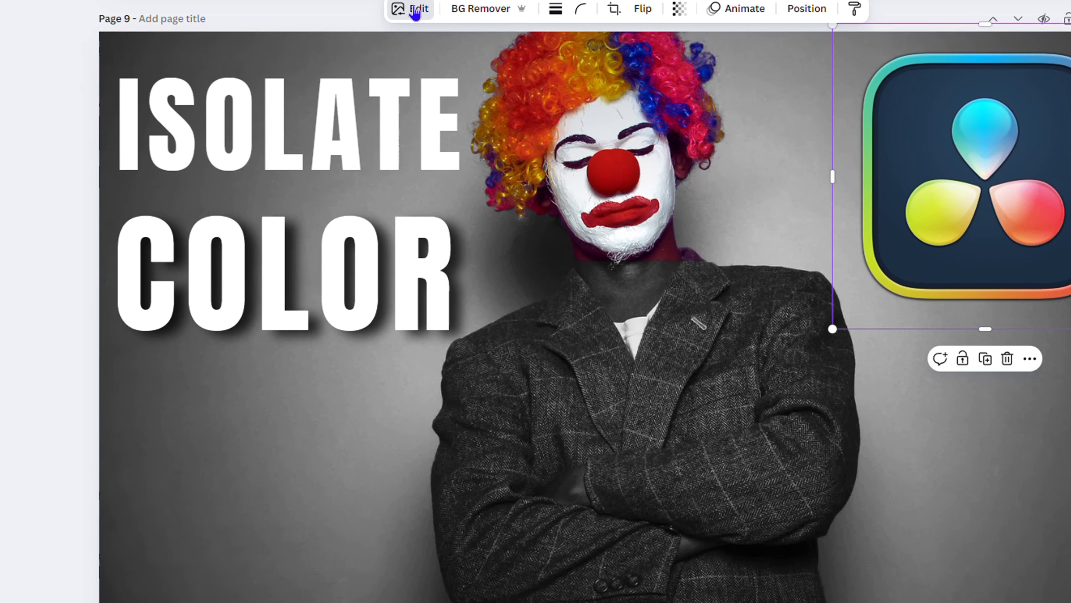
{"action": "left_click", "coordinate": [415, 11]}
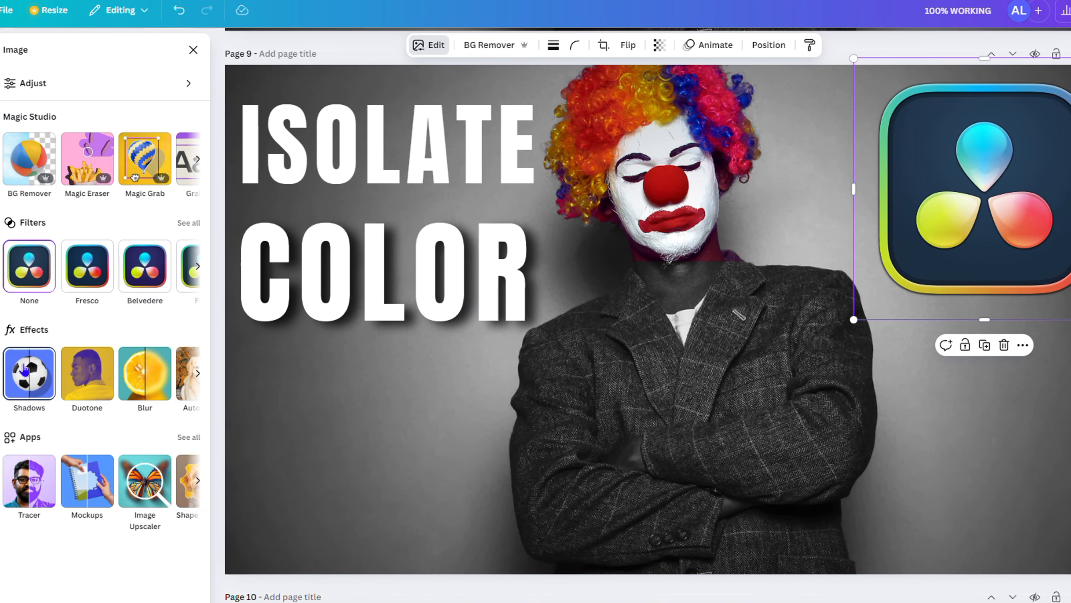
{"action": "left_click", "coordinate": [27, 382]}
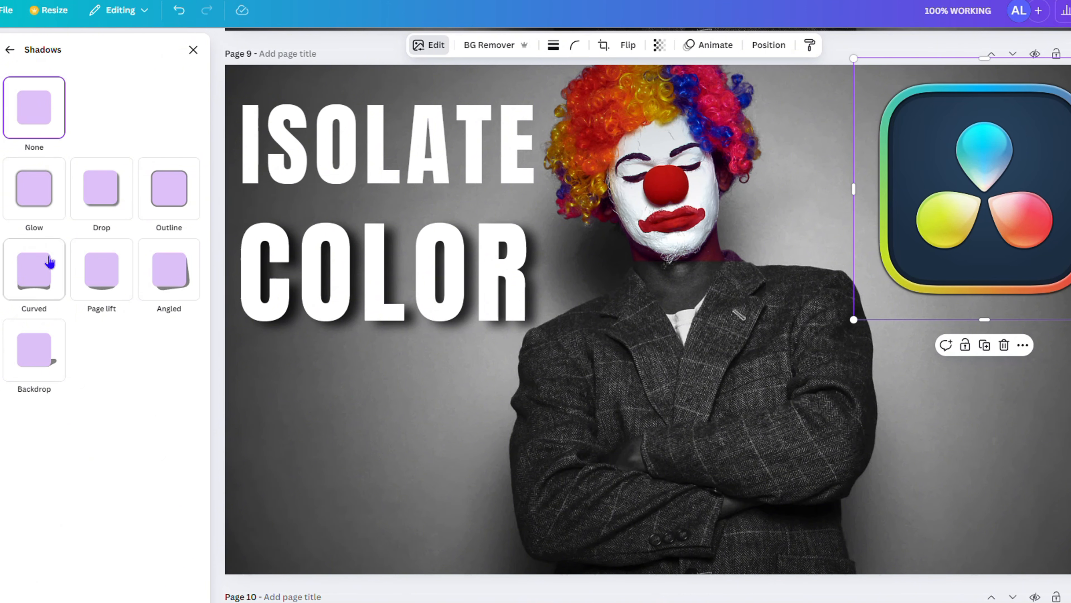
{"action": "left_click", "coordinate": [44, 197]}
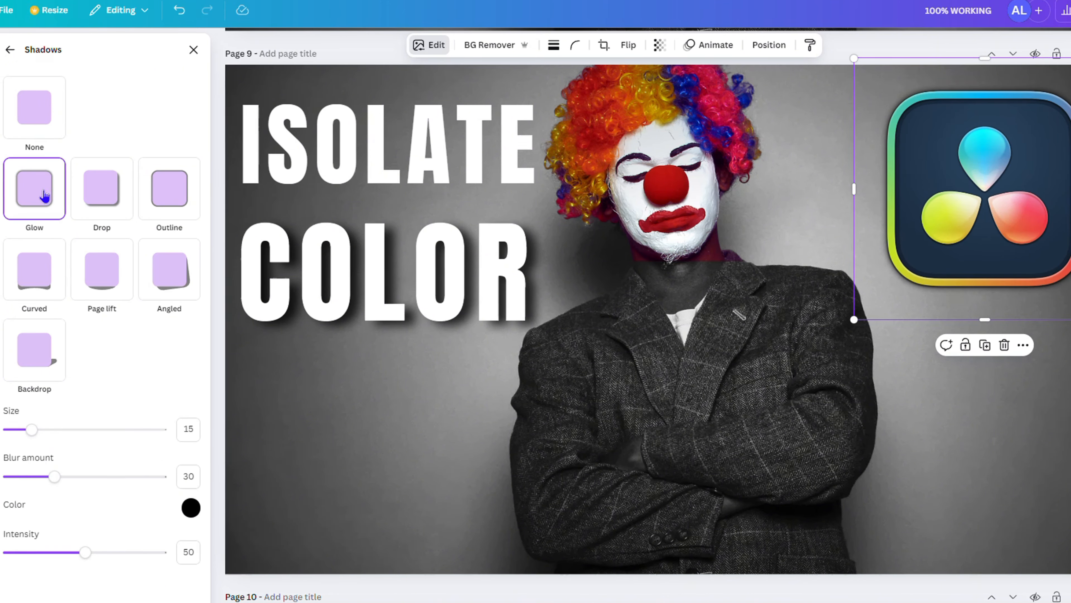
Step: Set the logo's glow size to 45, intensity to 92 and blur amount to 33, keeping the color black
{"action": "left_click_drag", "start_coordinate": [30, 431], "coordinate": [78, 430]}
{"action": "left_click_drag", "start_coordinate": [86, 551], "coordinate": [150, 552]}
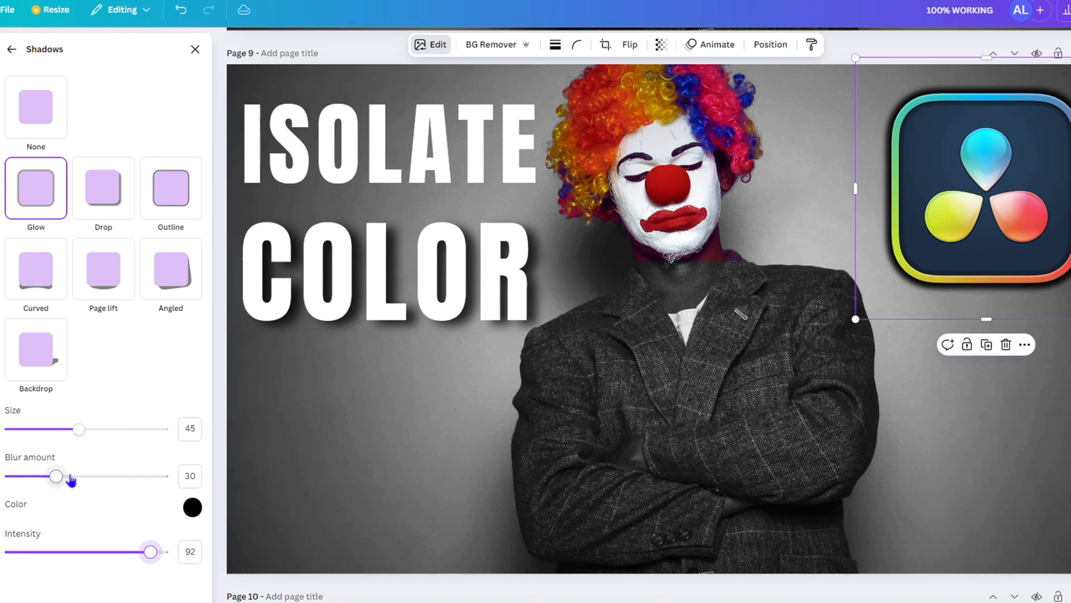
{"action": "left_click_drag", "start_coordinate": [50, 481], "coordinate": [62, 500]}
{"action": "left_click", "coordinate": [194, 510]}
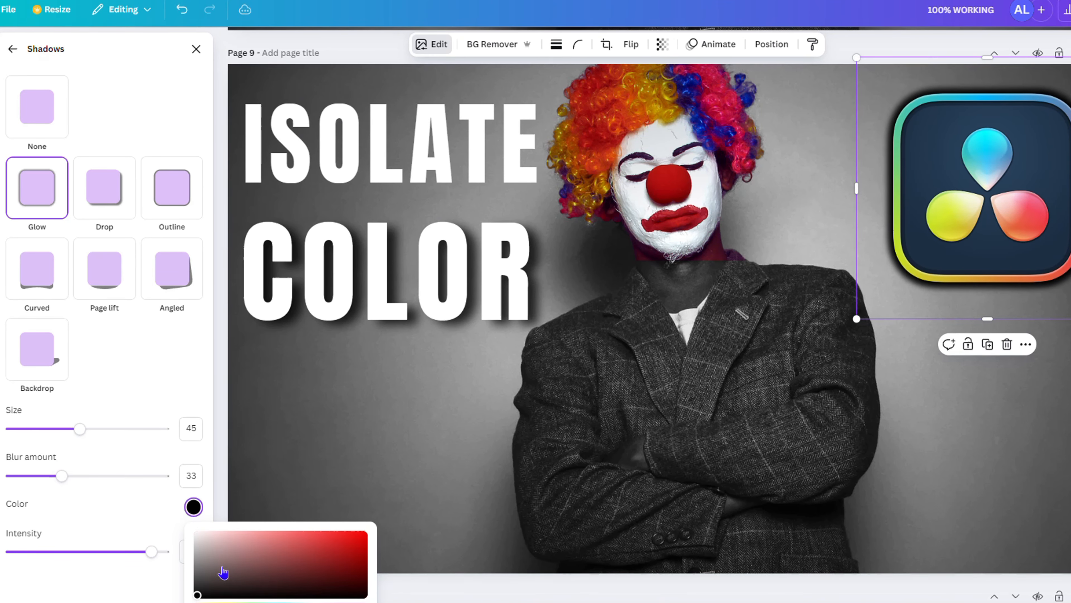
{"action": "mouse_move", "coordinate": [198, 595]}
{"action": "left_mouse_down"}
{"action": "mouse_move", "coordinate": [177, 523]}
{"action": "mouse_move", "coordinate": [185, 582]}
{"action": "mouse_move", "coordinate": [171, 547]}
{"action": "mouse_move", "coordinate": [197, 596]}
{"action": "left_mouse_up"}
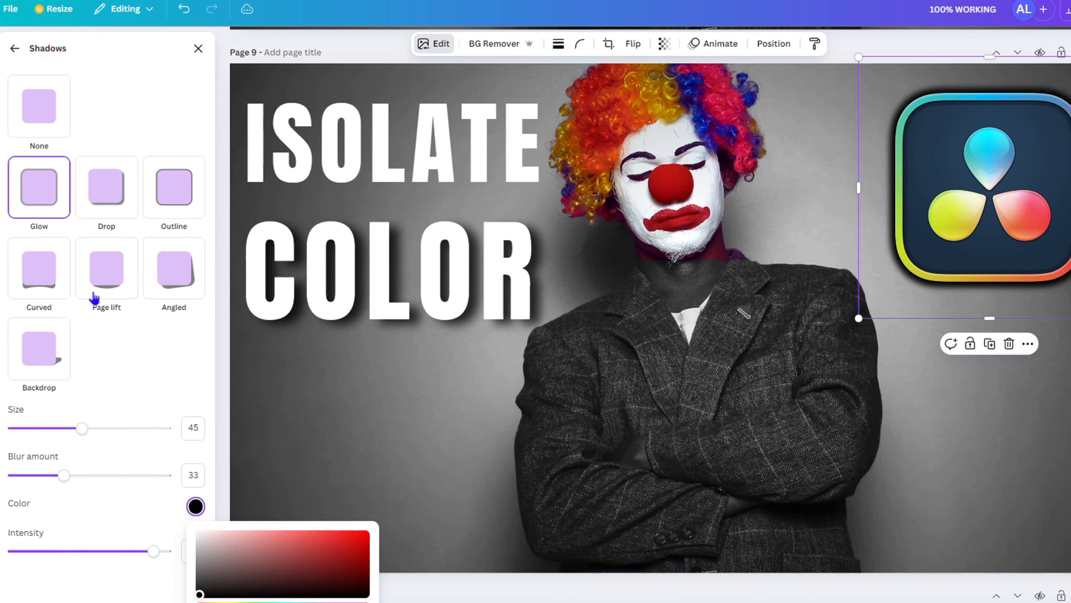
Step: Try the Drop shadow style on the logo with a distance of 49 and an angle of 70
{"action": "left_click", "coordinate": [111, 204]}
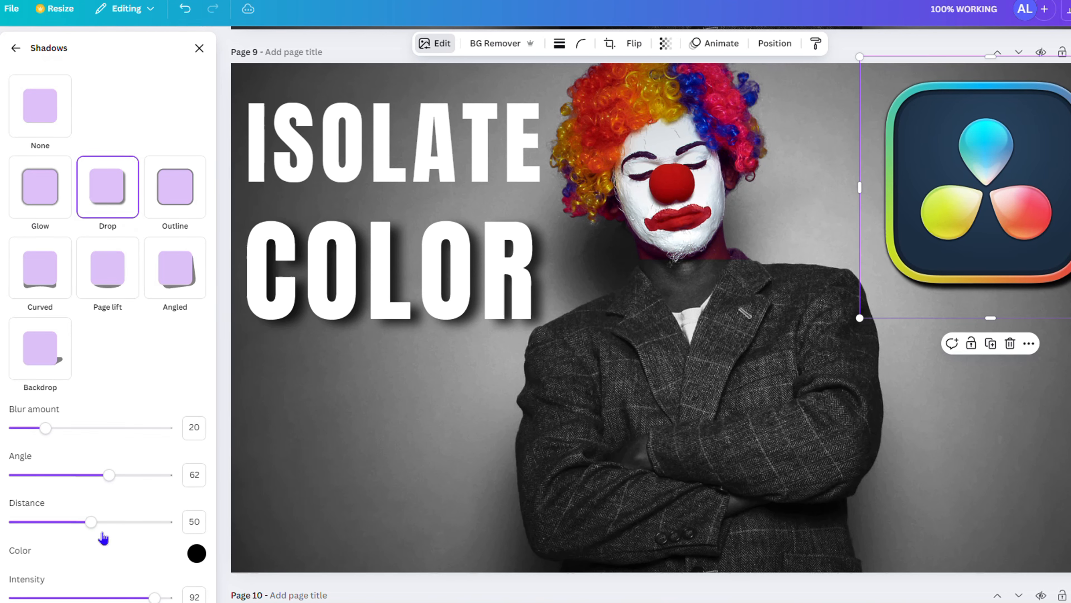
{"action": "mouse_move", "coordinate": [91, 522]}
{"action": "left_mouse_down"}
{"action": "mouse_move", "coordinate": [157, 530]}
{"action": "mouse_move", "coordinate": [92, 522]}
{"action": "left_mouse_up"}
{"action": "left_click_drag", "start_coordinate": [111, 474], "coordinate": [124, 492]}
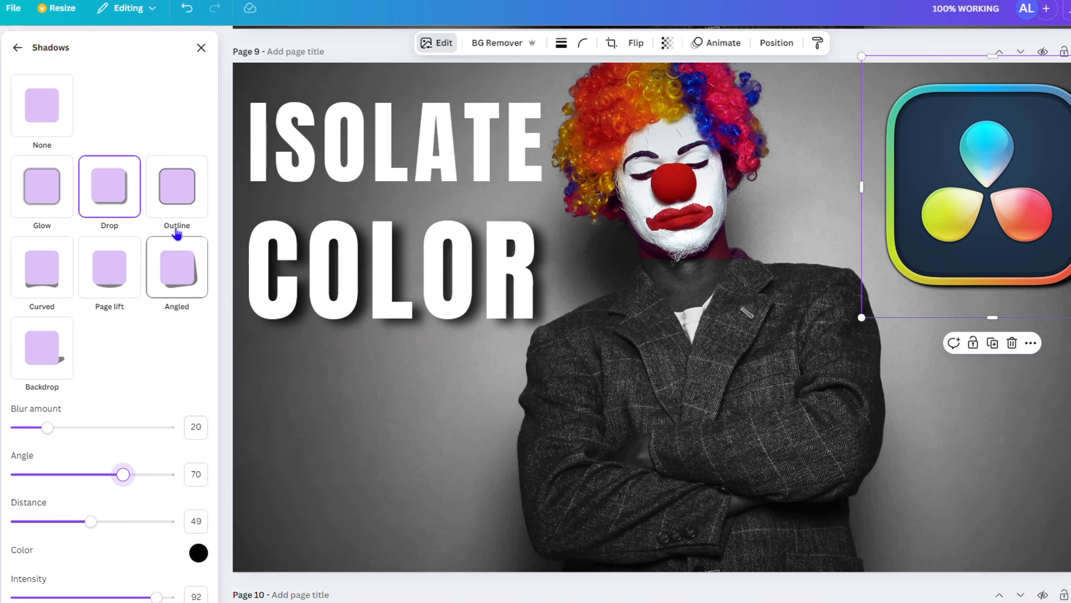
Step: Try the Outline, Curved, Page lift and Angled shadow styles on the logo, ending with Backdrop
{"action": "left_click", "coordinate": [188, 195]}
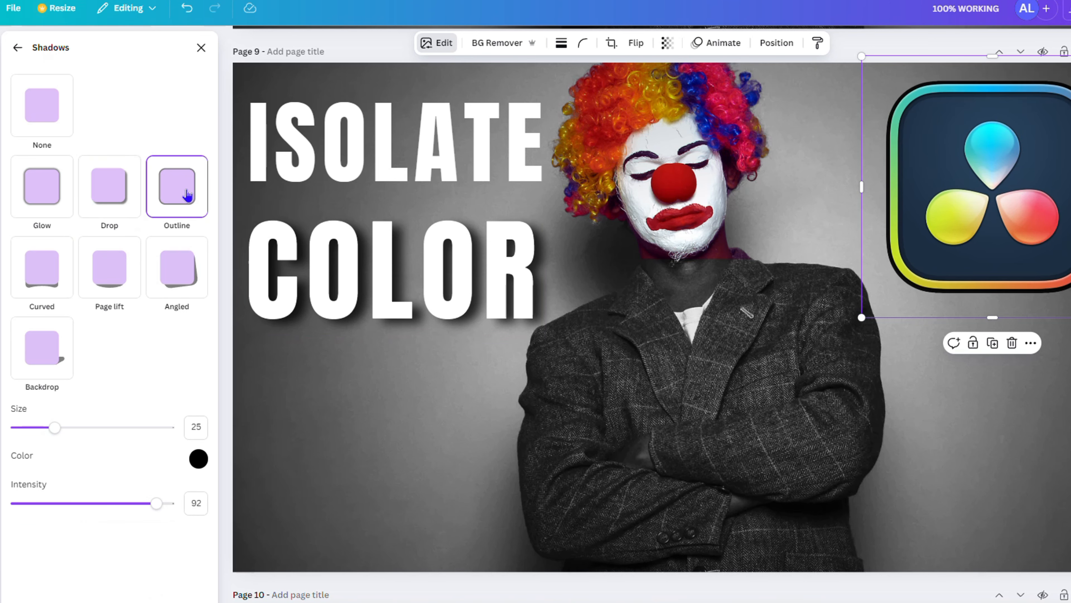
{"action": "left_click", "coordinate": [41, 275]}
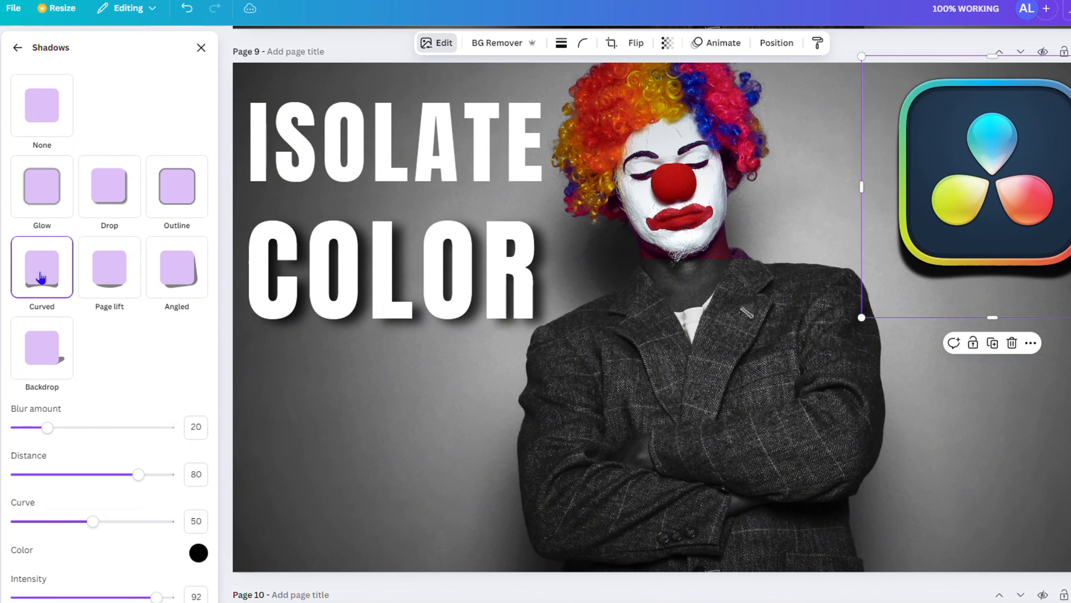
{"action": "left_click", "coordinate": [110, 274]}
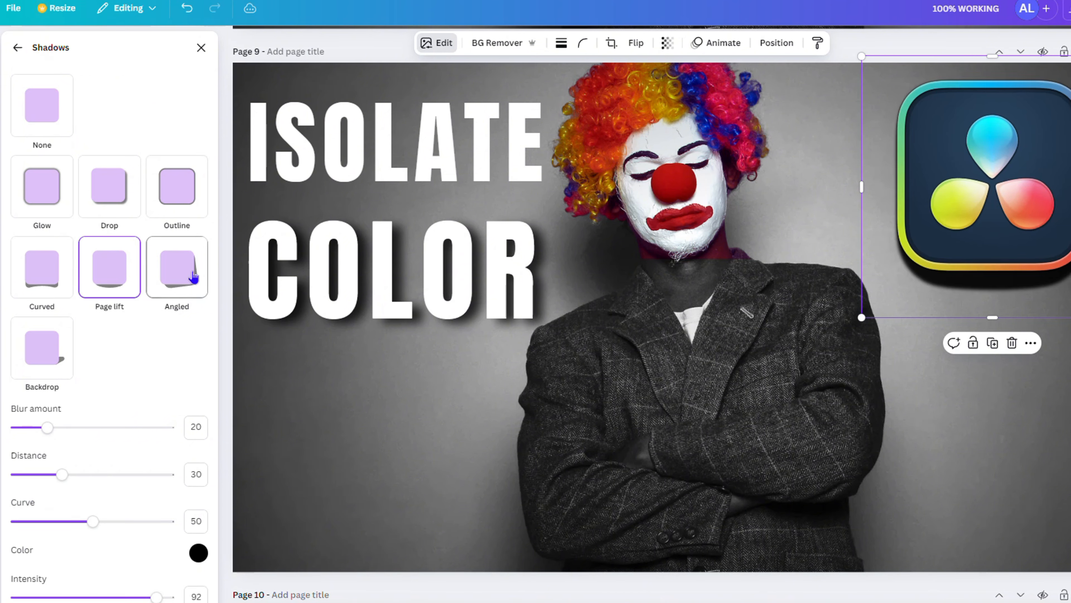
{"action": "left_click", "coordinate": [184, 277]}
{"action": "left_click", "coordinate": [41, 356]}
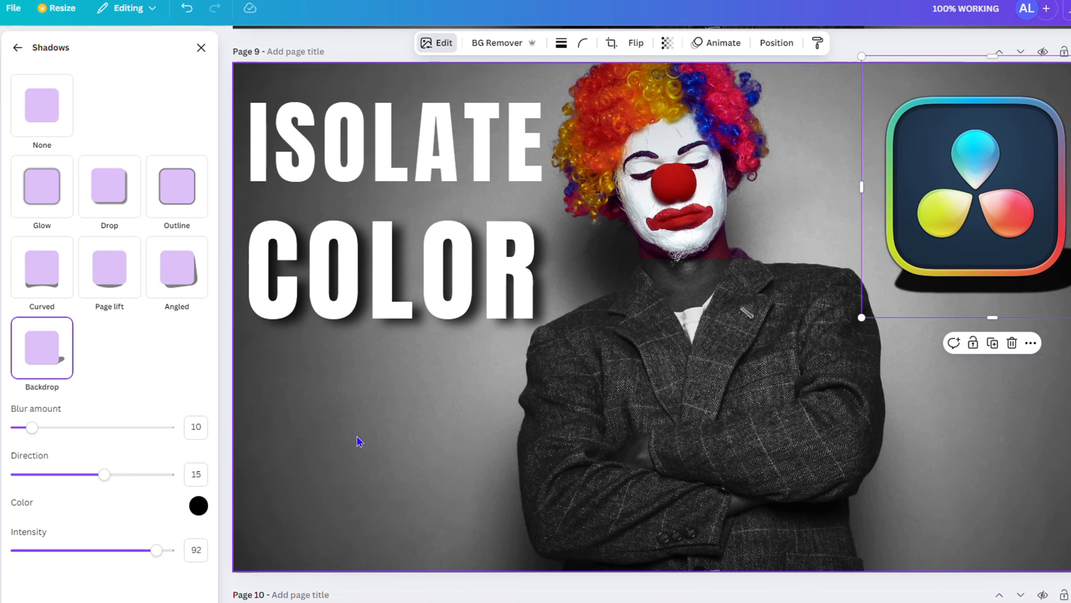
Step: Try out other colors for the logo's Backdrop shadow
{"action": "left_click", "coordinate": [199, 506]}
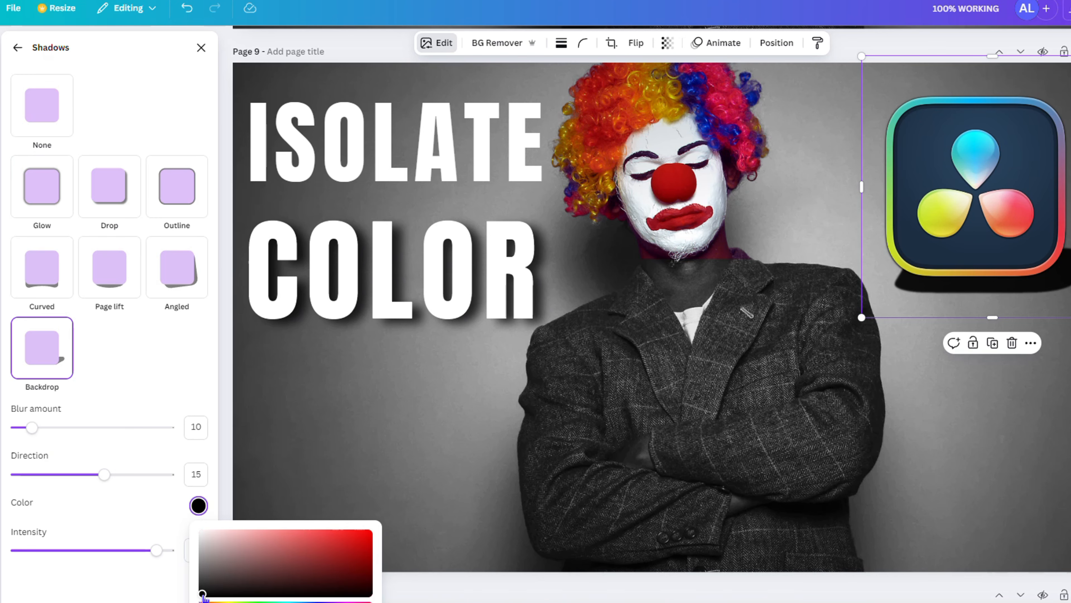
{"action": "left_click_drag", "start_coordinate": [202, 594], "coordinate": [364, 593]}
{"action": "left_click", "coordinate": [251, 602]}
{"action": "left_click_drag", "start_coordinate": [203, 594], "coordinate": [147, 539]}
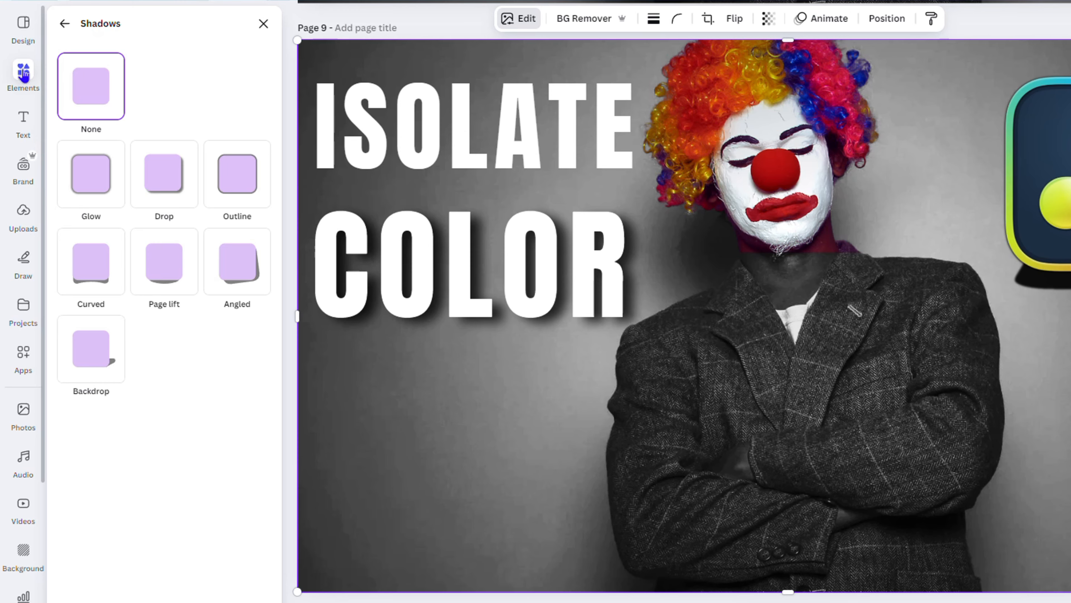
Step: Search the elements library for "video" and show all matching graphics
{"action": "left_click", "coordinate": [23, 74]}
{"action": "left_click", "coordinate": [162, 24]}
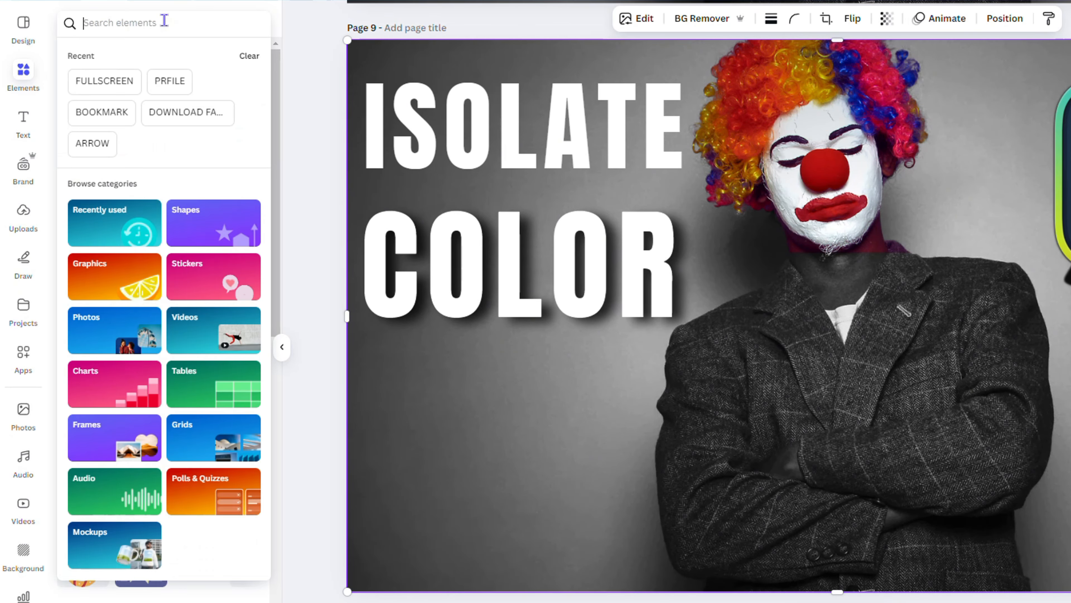
{"action": "type", "text": "video"}
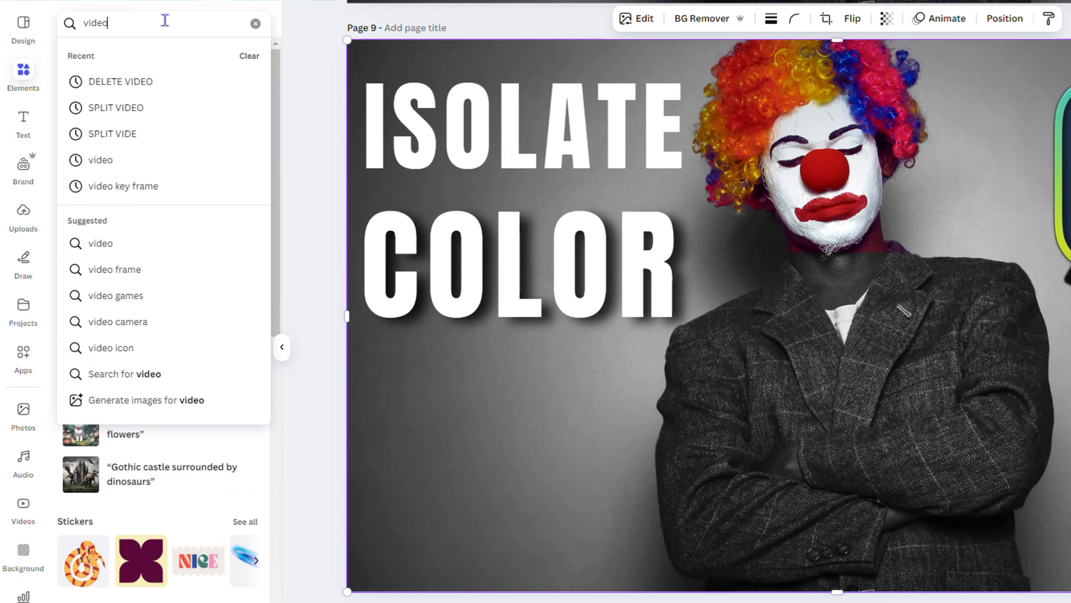
{"action": "key", "text": "Return"}
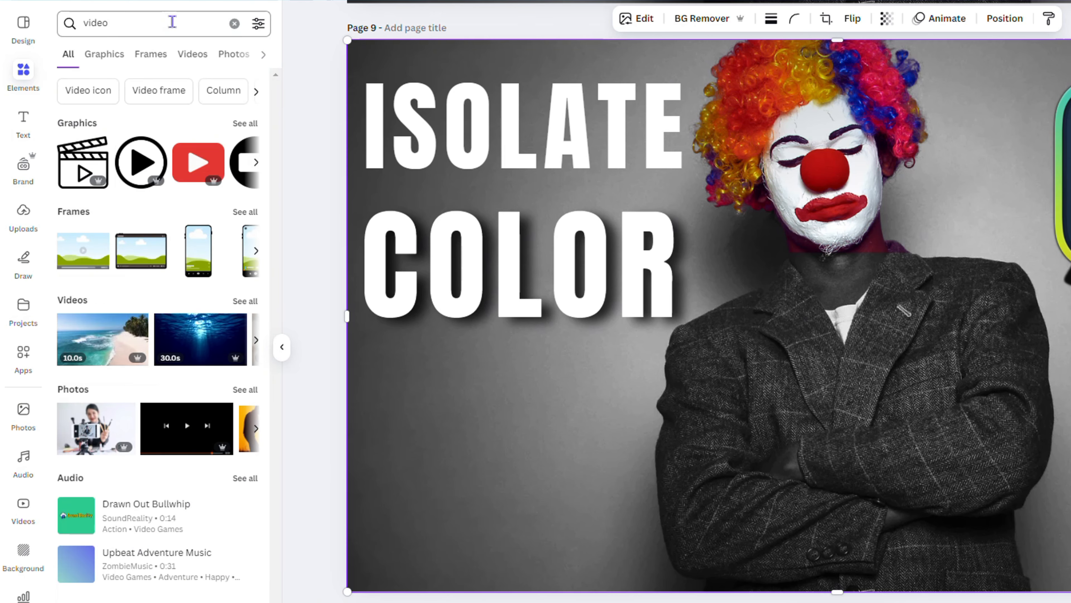
{"action": "left_click", "coordinate": [244, 123]}
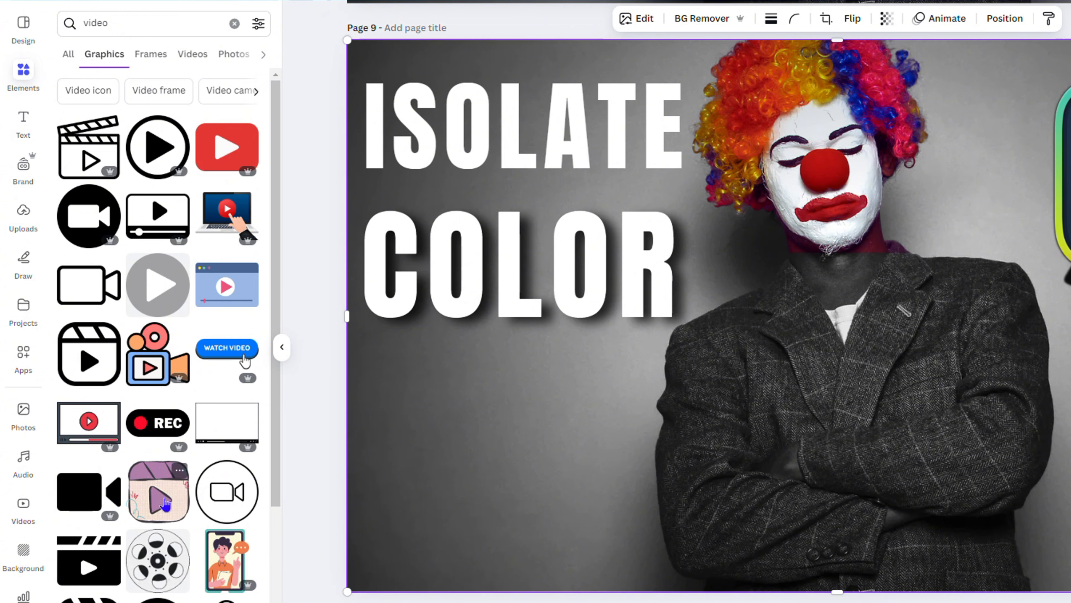
Step: Add the purple clapperboard graphic with a play symbol, shrink it and place it below the word COLOR
{"action": "left_click", "coordinate": [164, 502]}
{"action": "left_click_drag", "start_coordinate": [789, 376], "coordinate": [505, 486]}
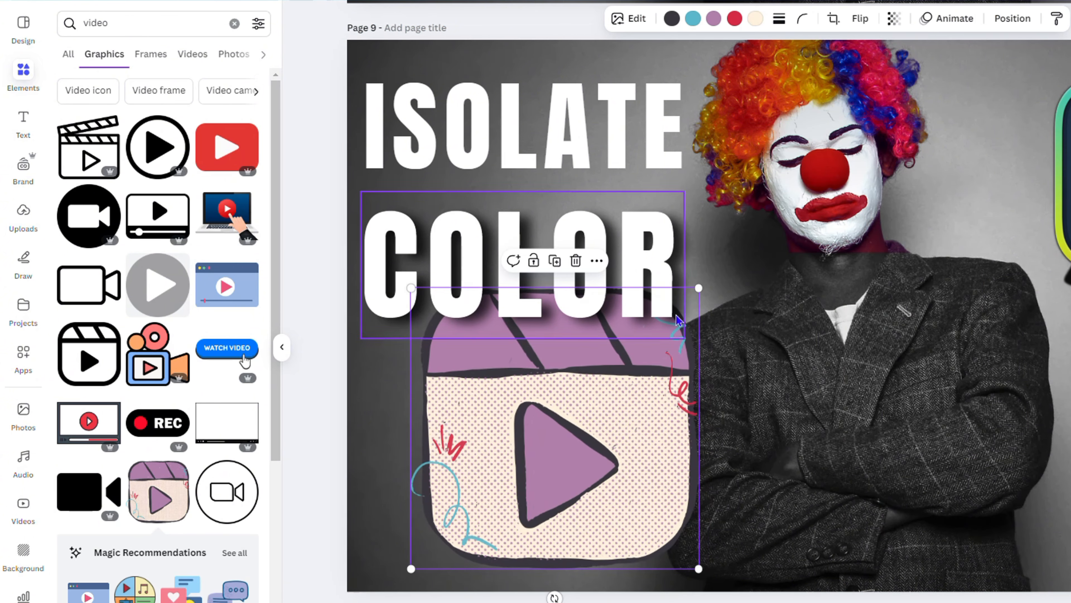
{"action": "left_click_drag", "start_coordinate": [698, 287], "coordinate": [582, 400]}
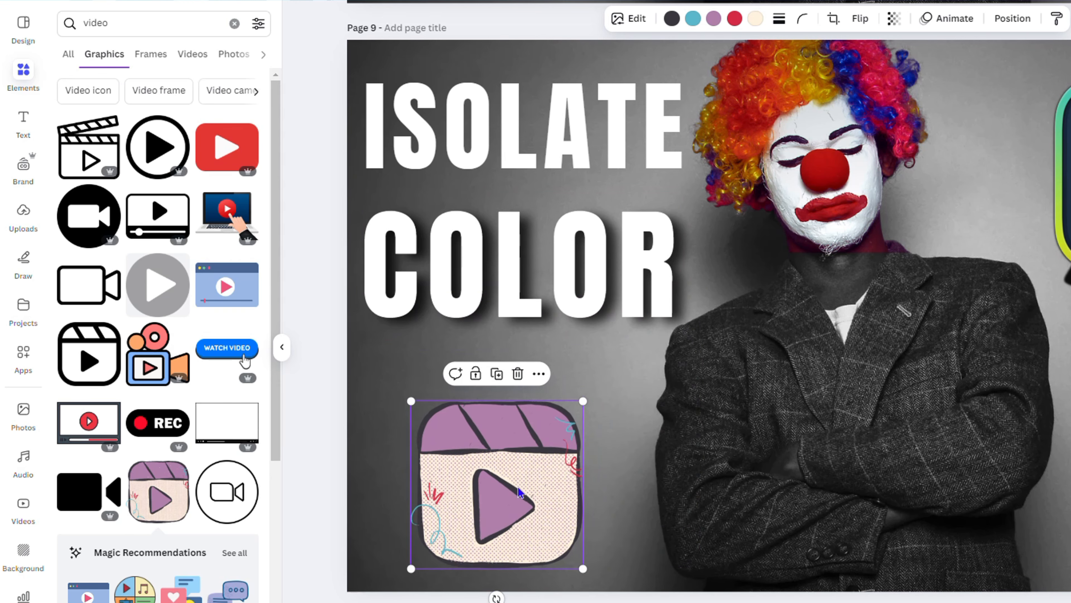
{"action": "left_click_drag", "start_coordinate": [519, 491], "coordinate": [510, 459]}
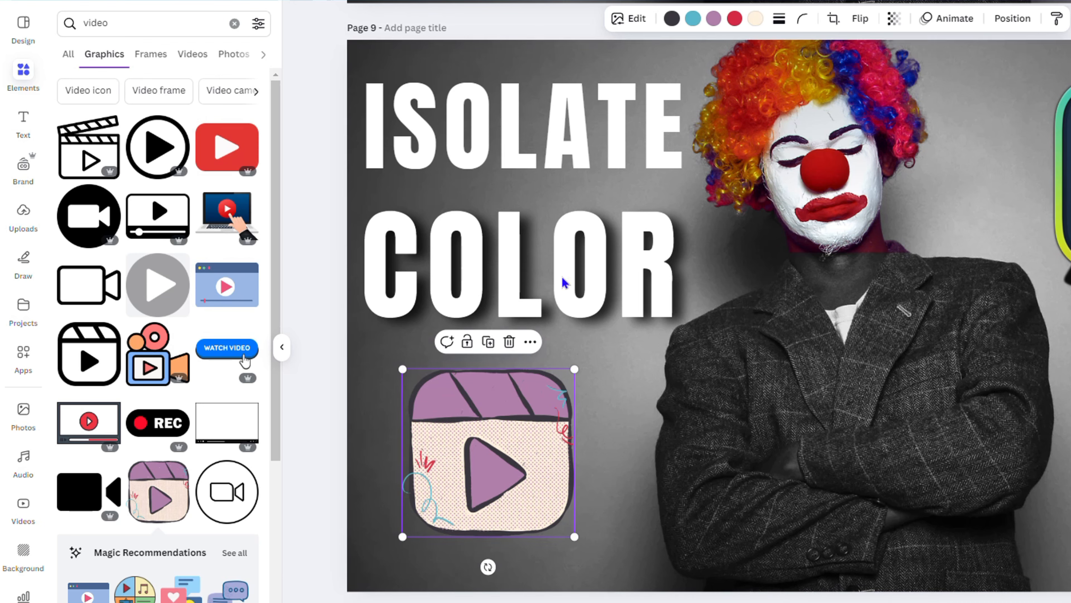
Step: Apply an Angled shadow to the video graphic with an intensity of 66, a rotation of 19 and a blur amount of 50
{"action": "left_click", "coordinate": [629, 18]}
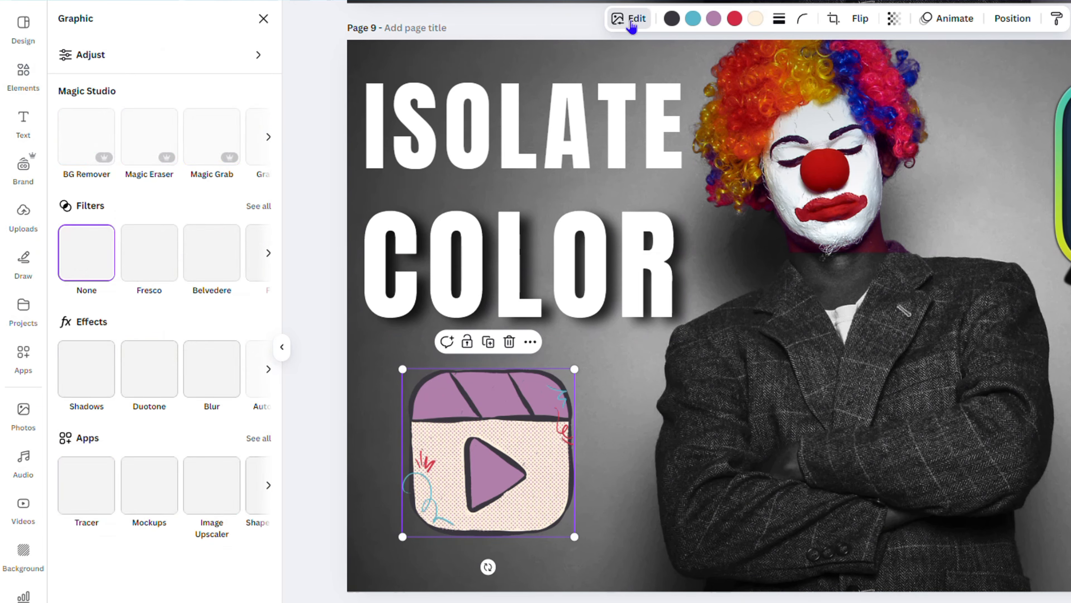
{"action": "left_click", "coordinate": [87, 384]}
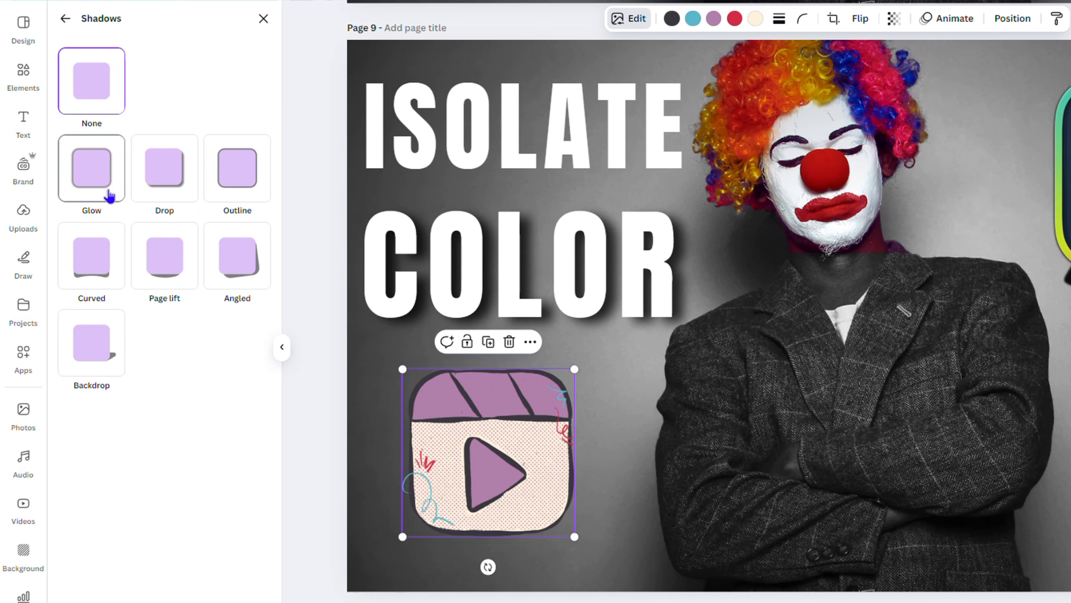
{"action": "left_click", "coordinate": [244, 274]}
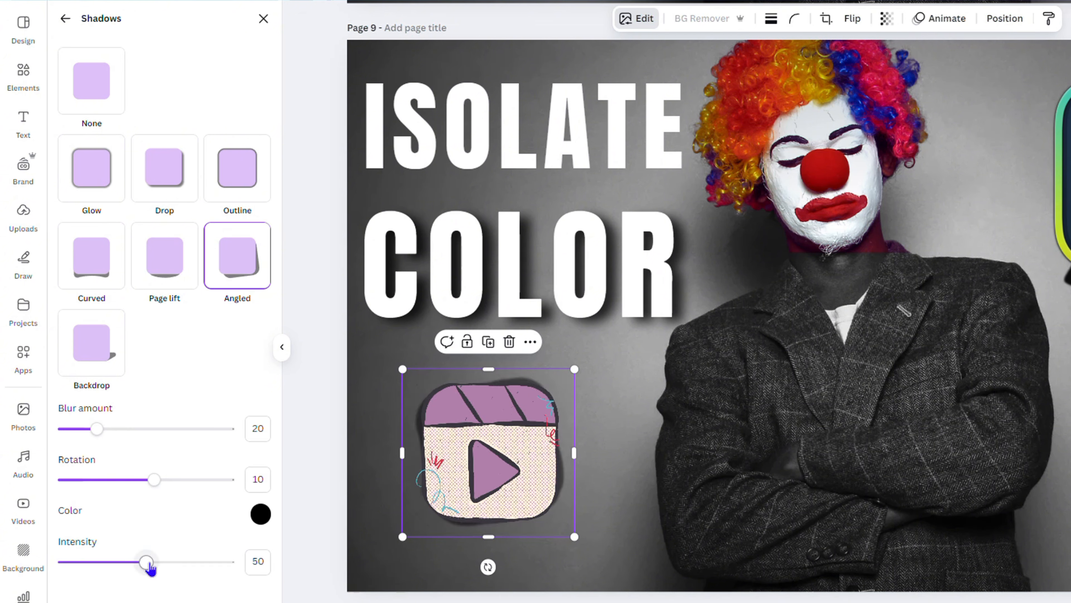
{"action": "left_click_drag", "start_coordinate": [146, 562], "coordinate": [172, 561]}
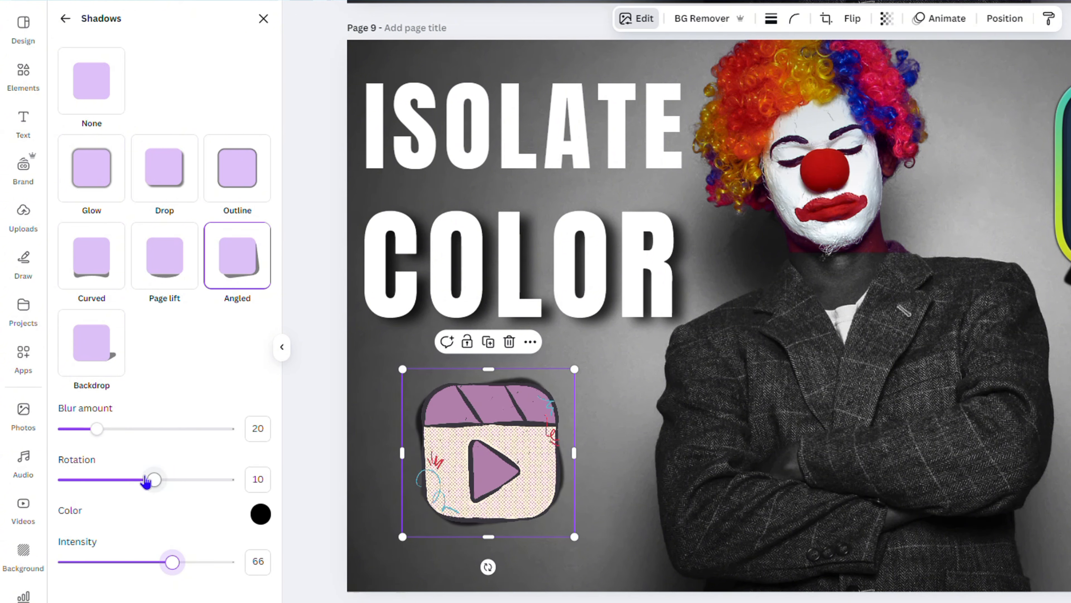
{"action": "left_click_drag", "start_coordinate": [153, 479], "coordinate": [162, 480]}
{"action": "left_click_drag", "start_coordinate": [96, 428], "coordinate": [145, 428]}
Step: Change the color of the video graphic's Angled shadow to white
{"action": "left_click", "coordinate": [260, 513]}
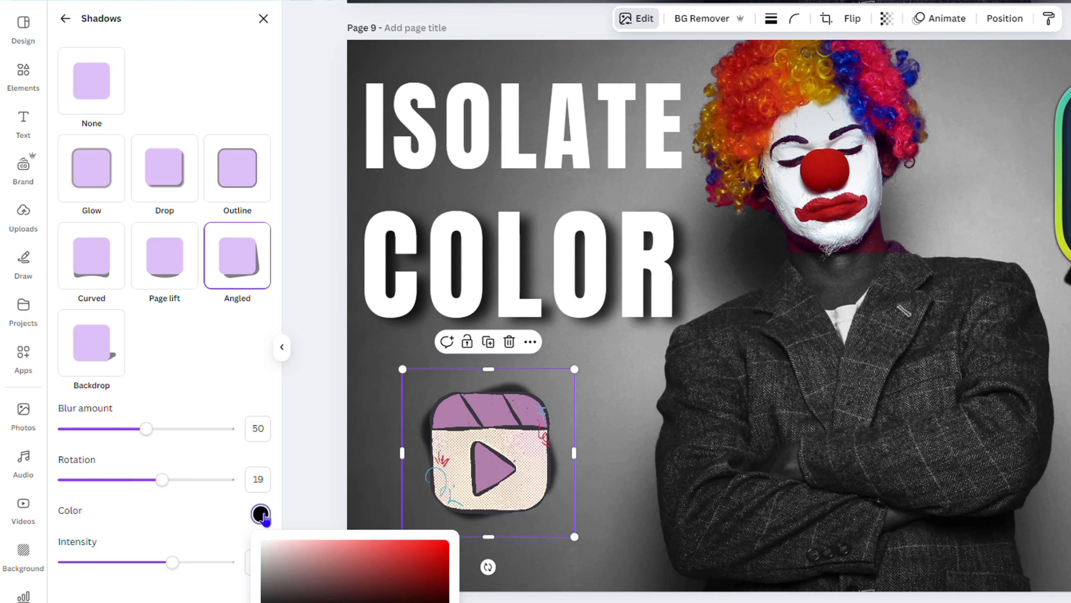
{"action": "left_click_drag", "start_coordinate": [264, 602], "coordinate": [236, 542]}
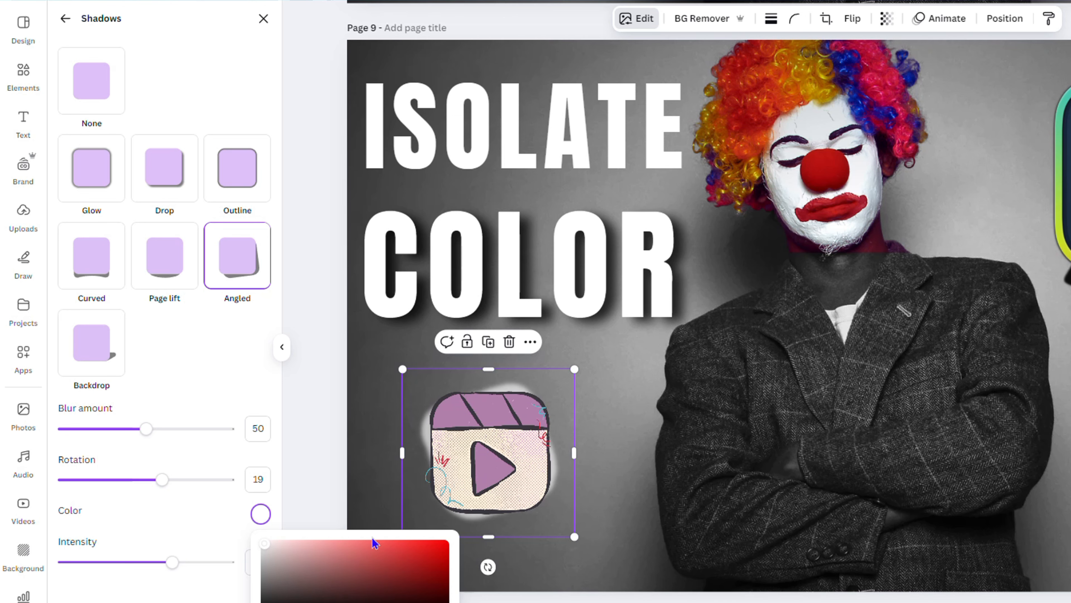
{"action": "left_click", "coordinate": [629, 541]}
{"action": "left_click", "coordinate": [557, 396]}
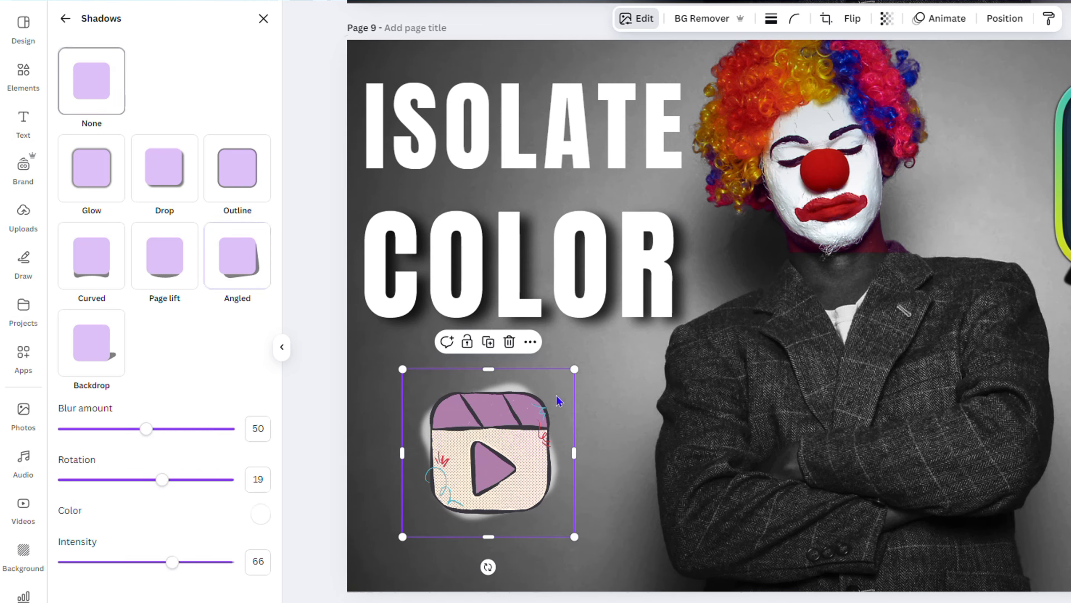
Step: Enlarge the video graphic to fill more of the space below COLOR, adjust its position and deselect it
{"action": "left_click_drag", "start_coordinate": [574, 368], "coordinate": [610, 334]}
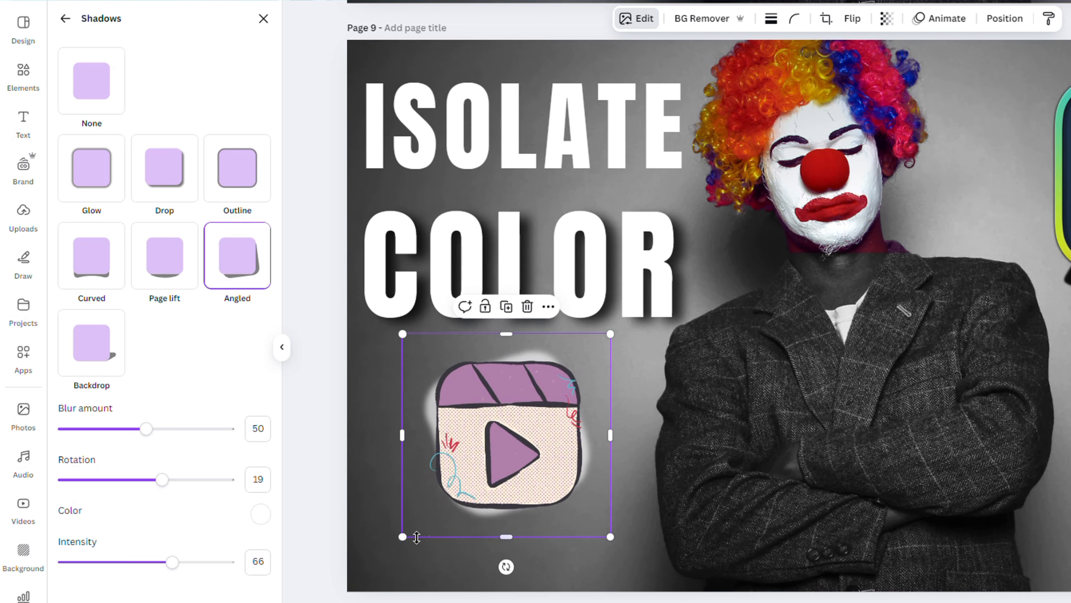
{"action": "left_click_drag", "start_coordinate": [401, 545], "coordinate": [366, 579]}
{"action": "left_click_drag", "start_coordinate": [498, 492], "coordinate": [510, 497]}
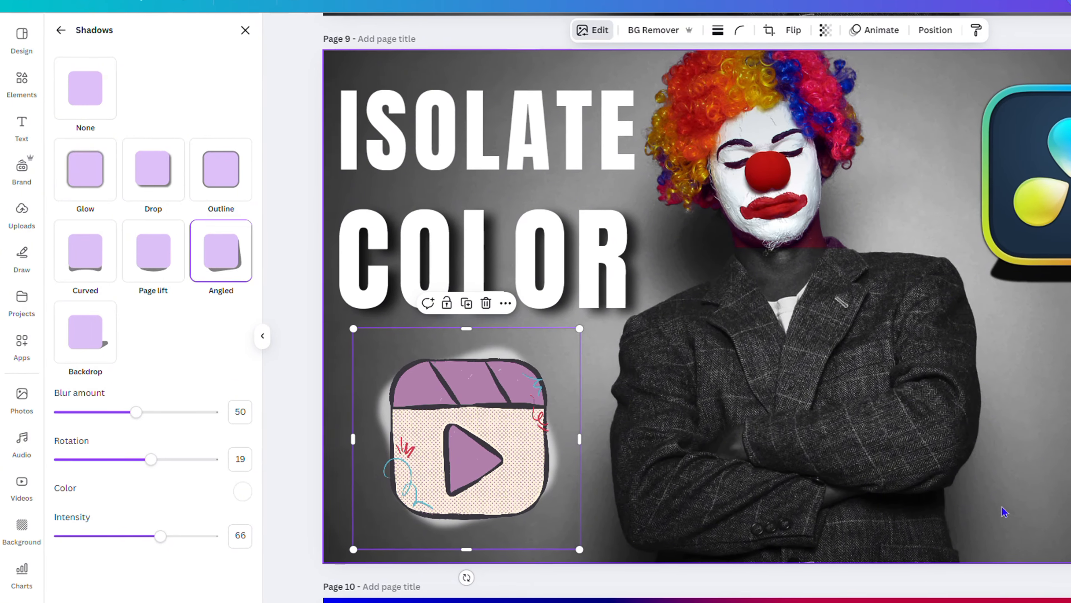
{"action": "left_click", "coordinate": [1056, 460]}
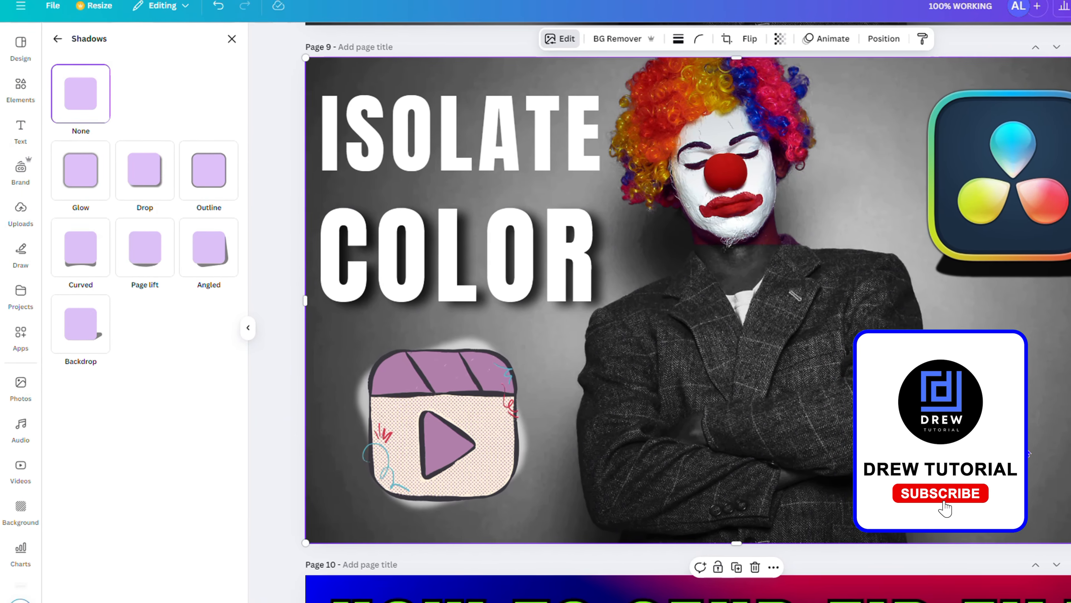